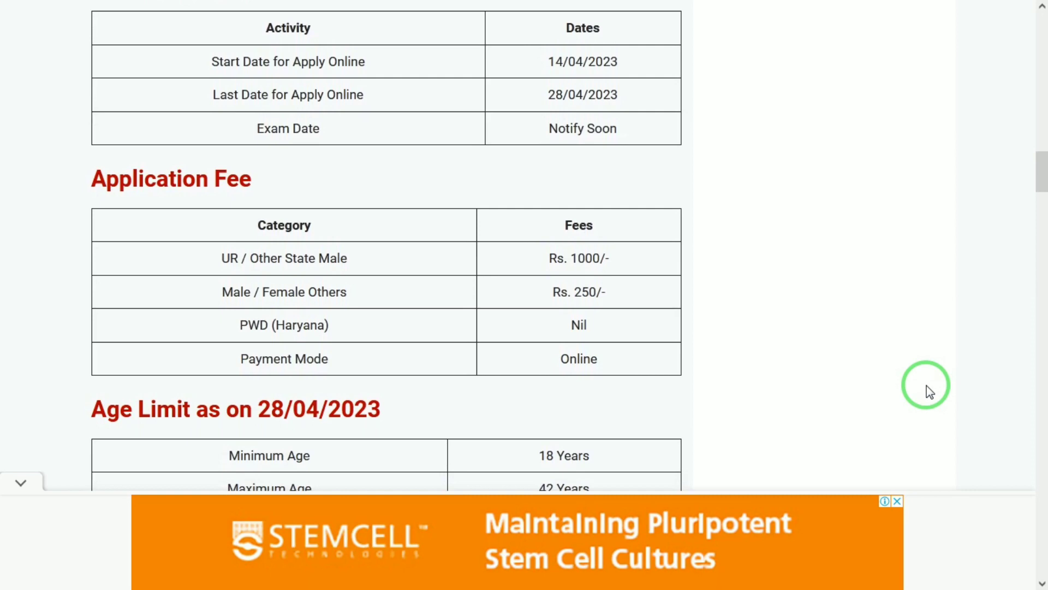
Scroll the article past the vacancy, eligibility and exam pattern tables to How to Apply.
scroll(929, 391, down, 4)
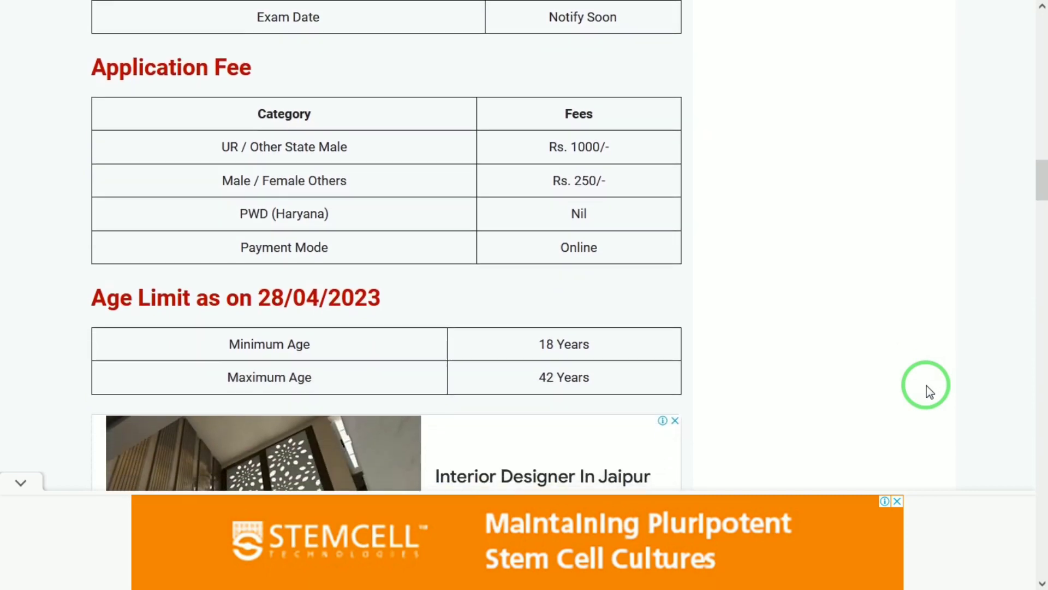
scroll(930, 391, down, 1)
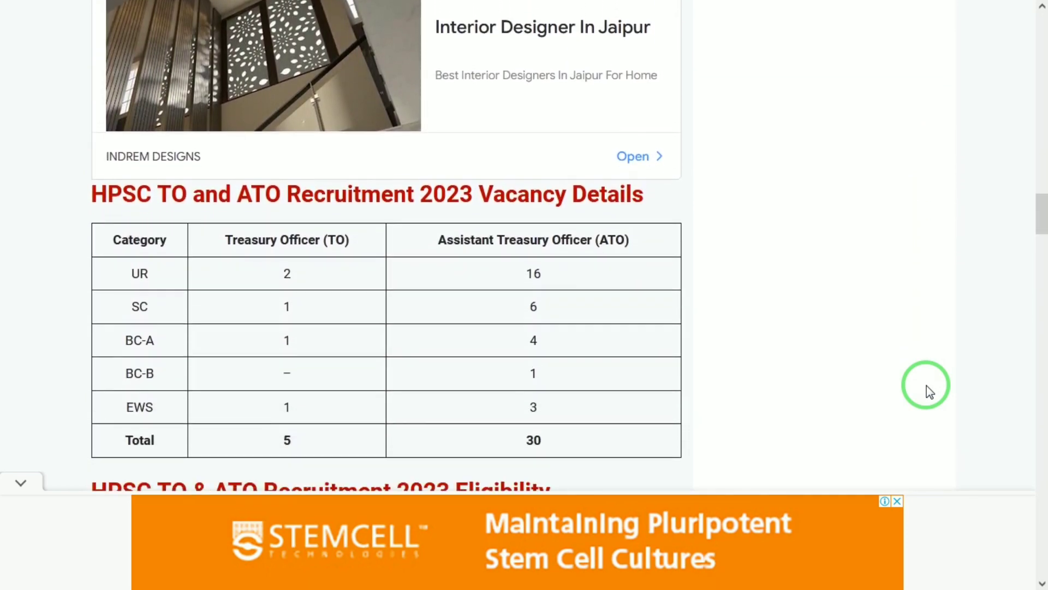
scroll(929, 391, down, 3)
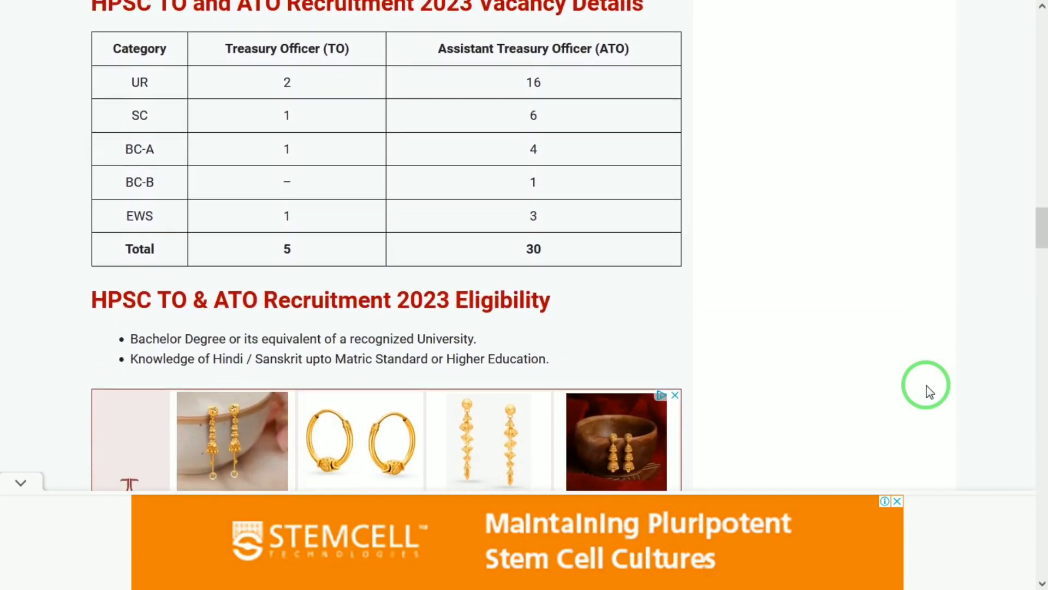
scroll(929, 390, up, 1)
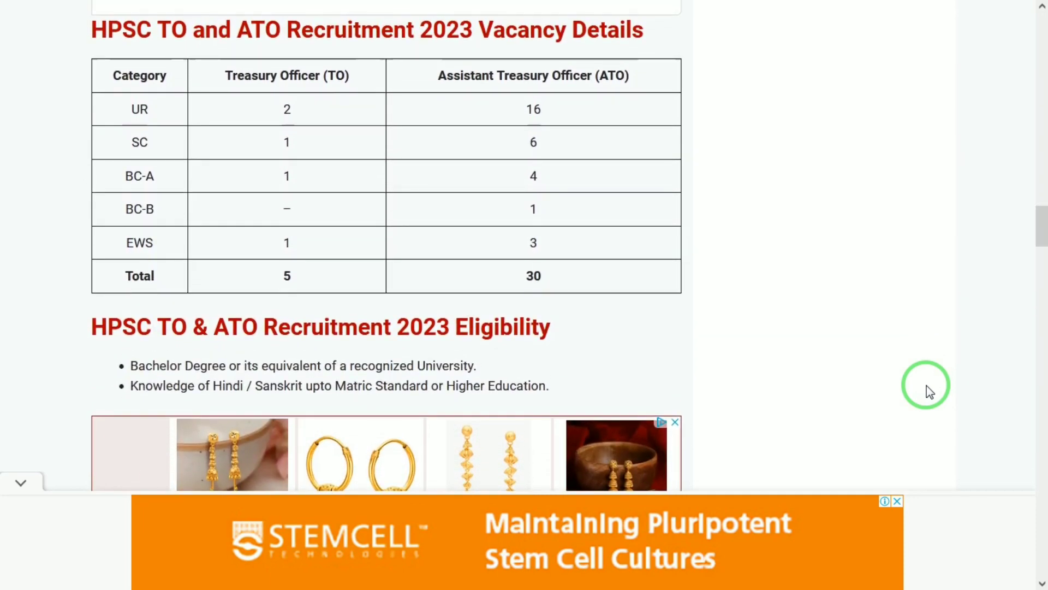
scroll(929, 391, down, 3)
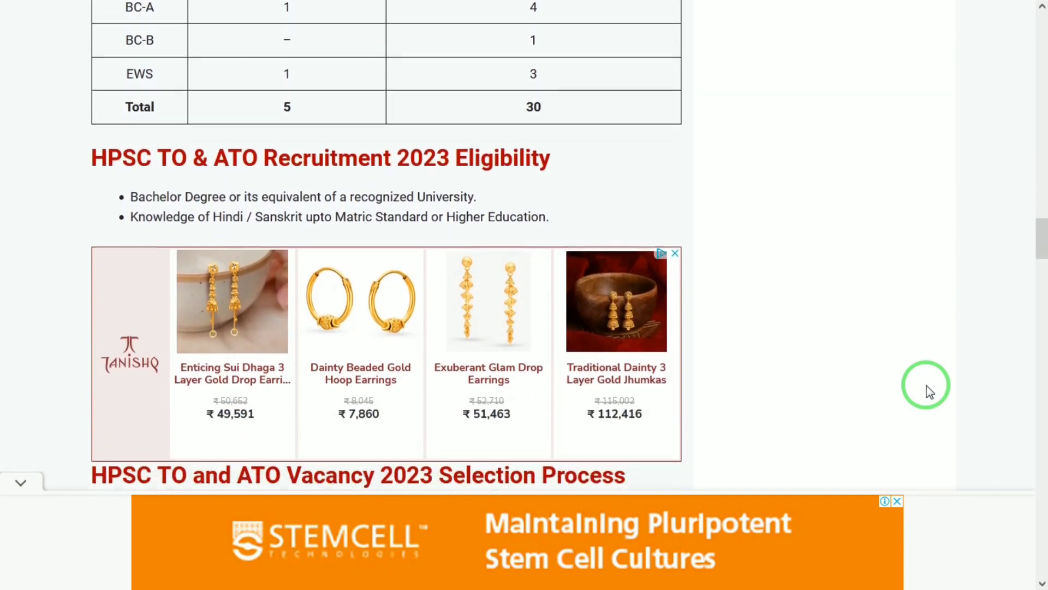
scroll(929, 391, down, 2)
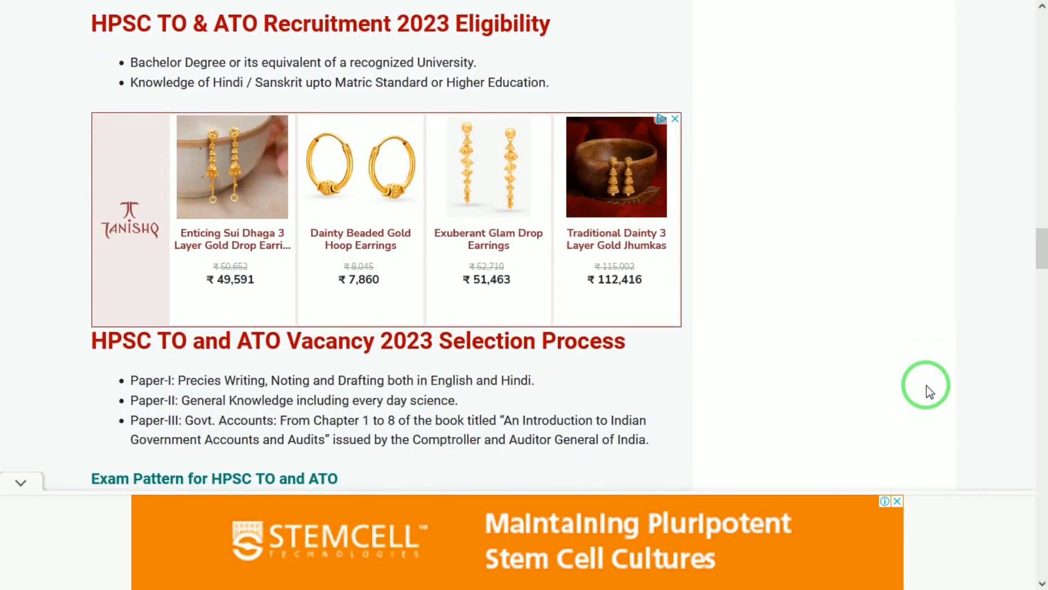
scroll(930, 391, down, 2)
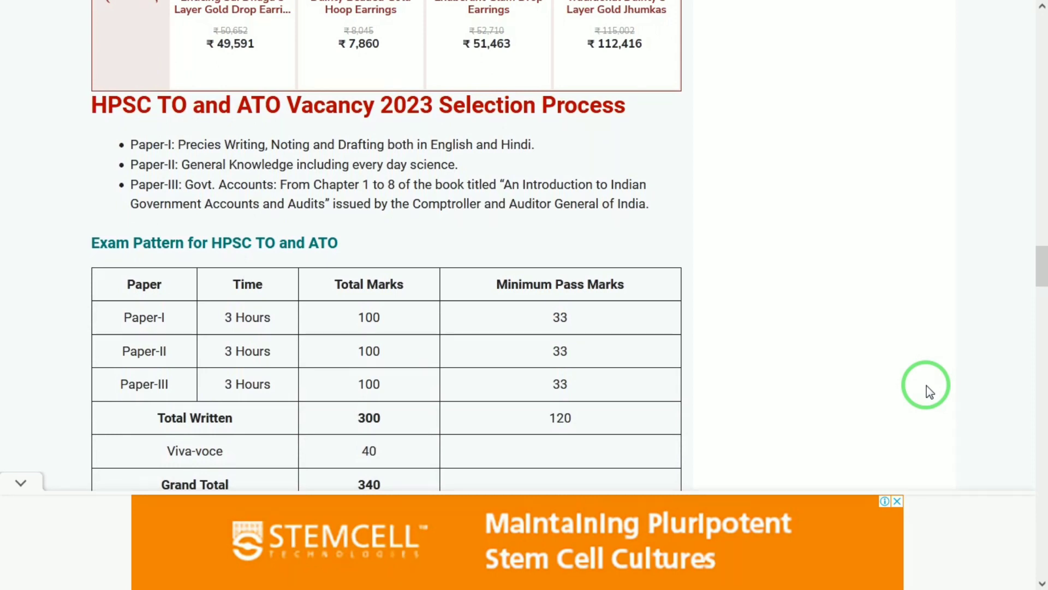
scroll(929, 392, down, 1)
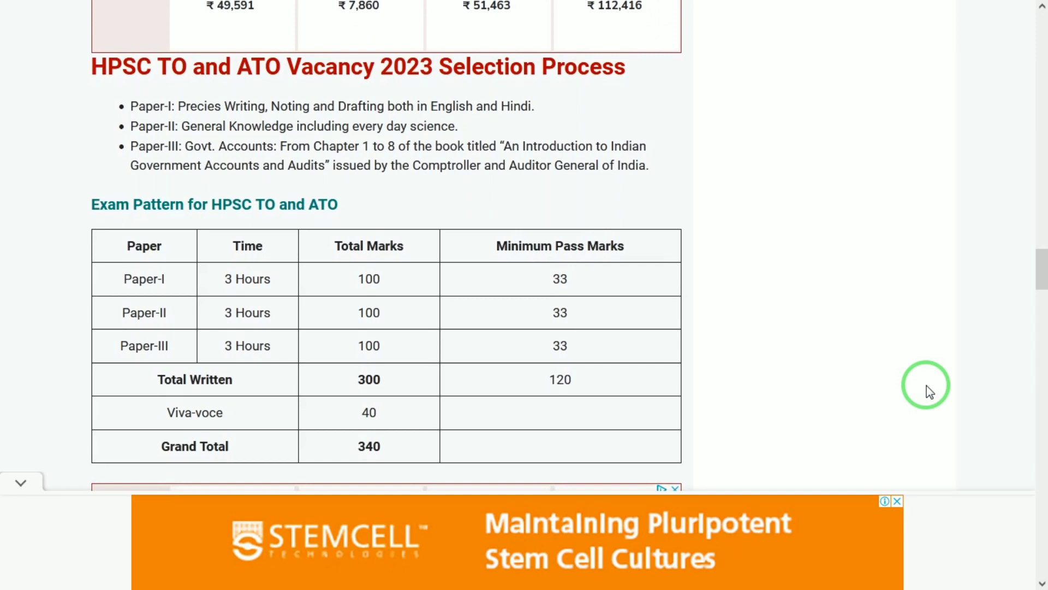
scroll(930, 392, down, 1)
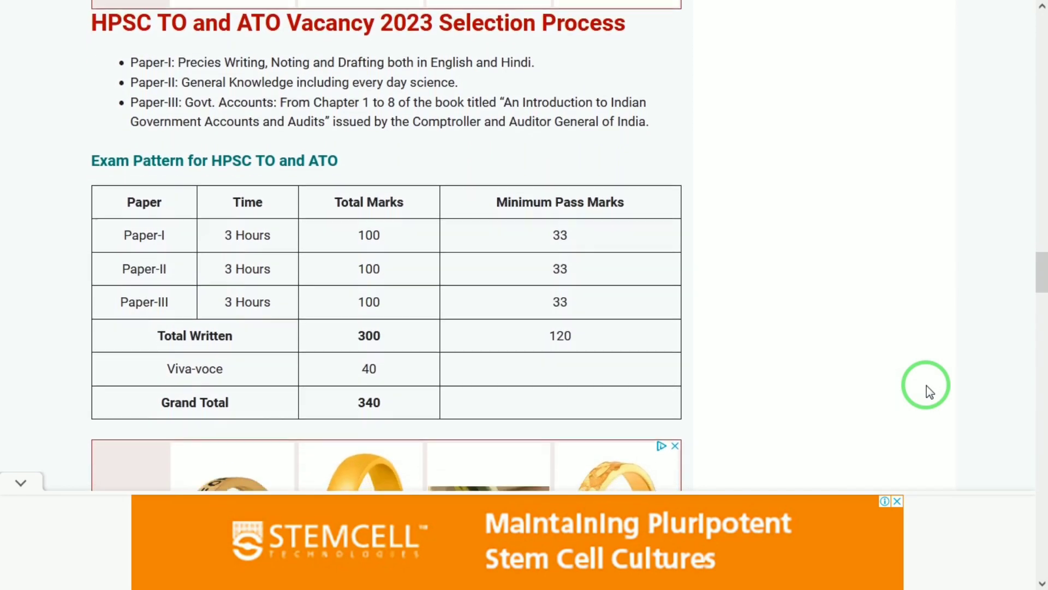
scroll(930, 391, down, 5)
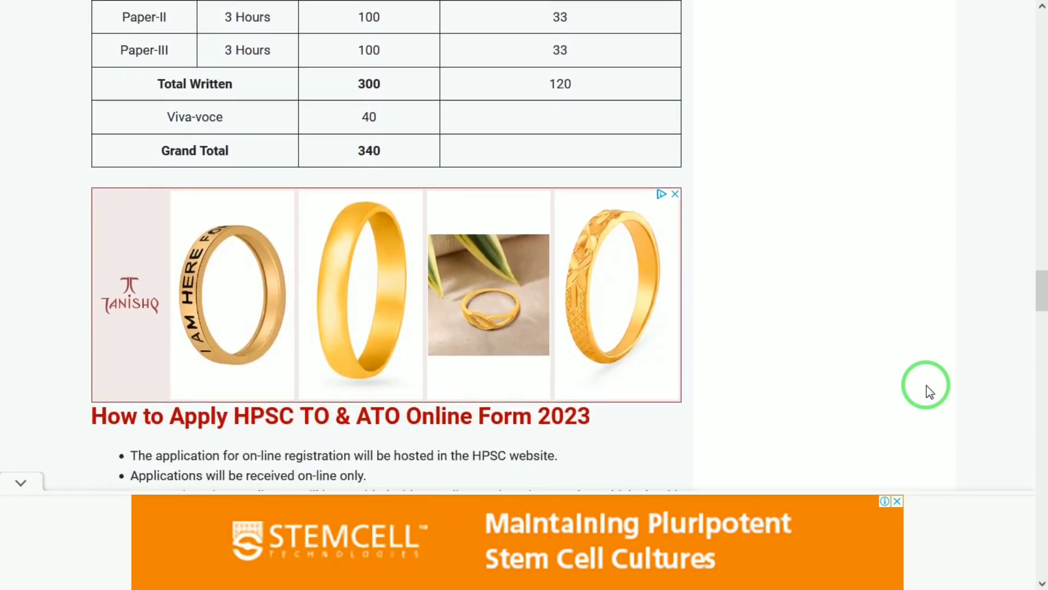
scroll(928, 387, down, 2)
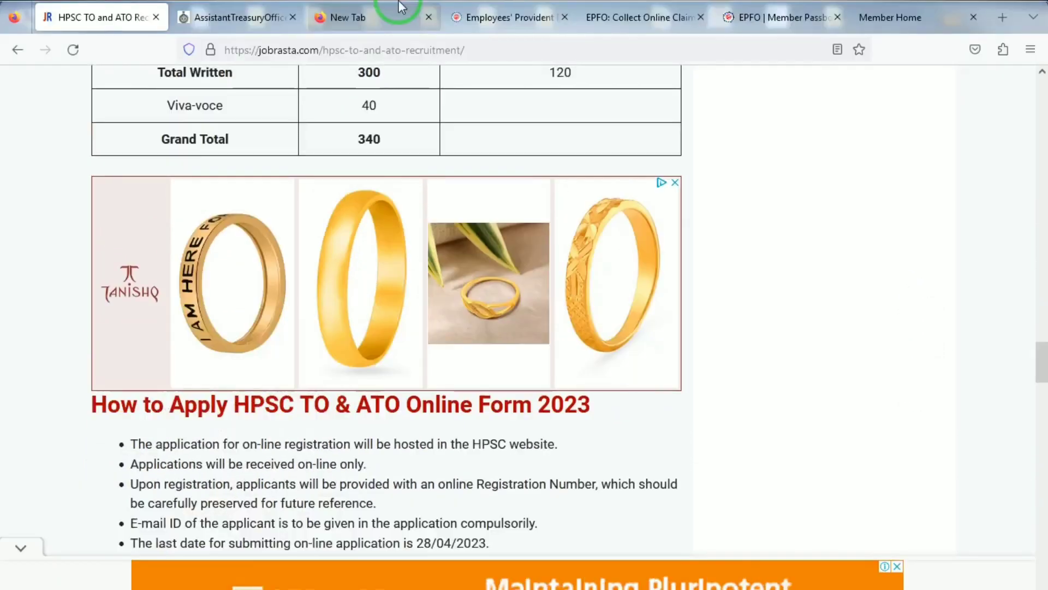
In the HPSC portal tab, start a New Registration and accept the Privacy Notice with Got It.
click(402, 5)
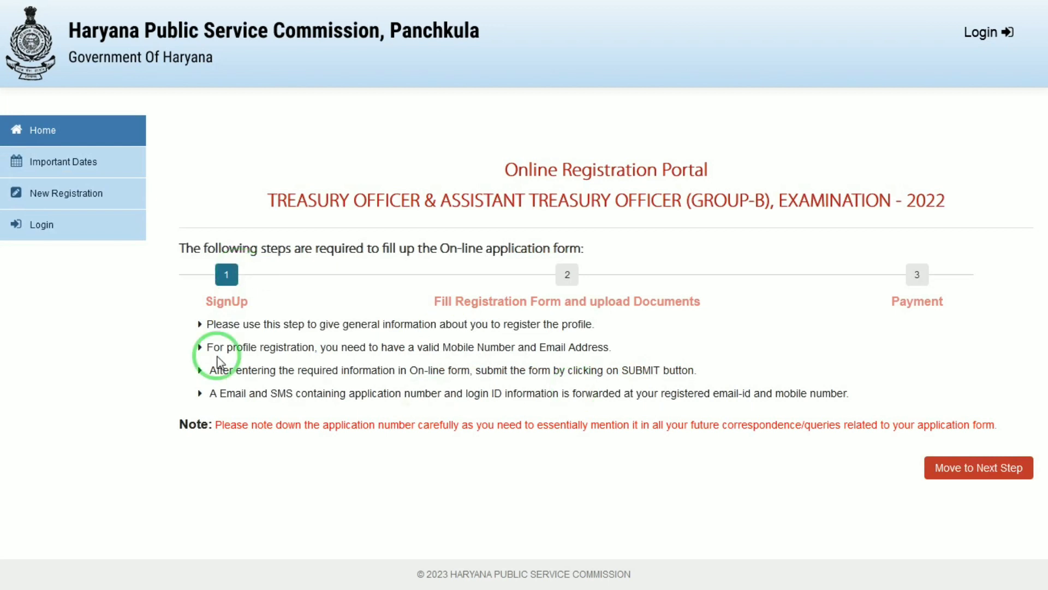
click(92, 192)
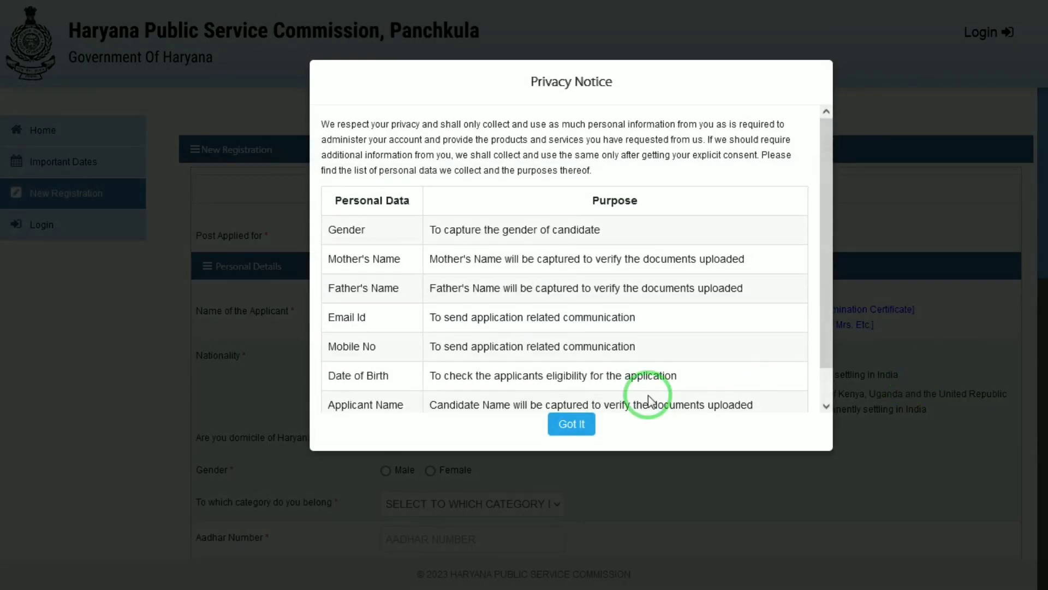
click(509, 425)
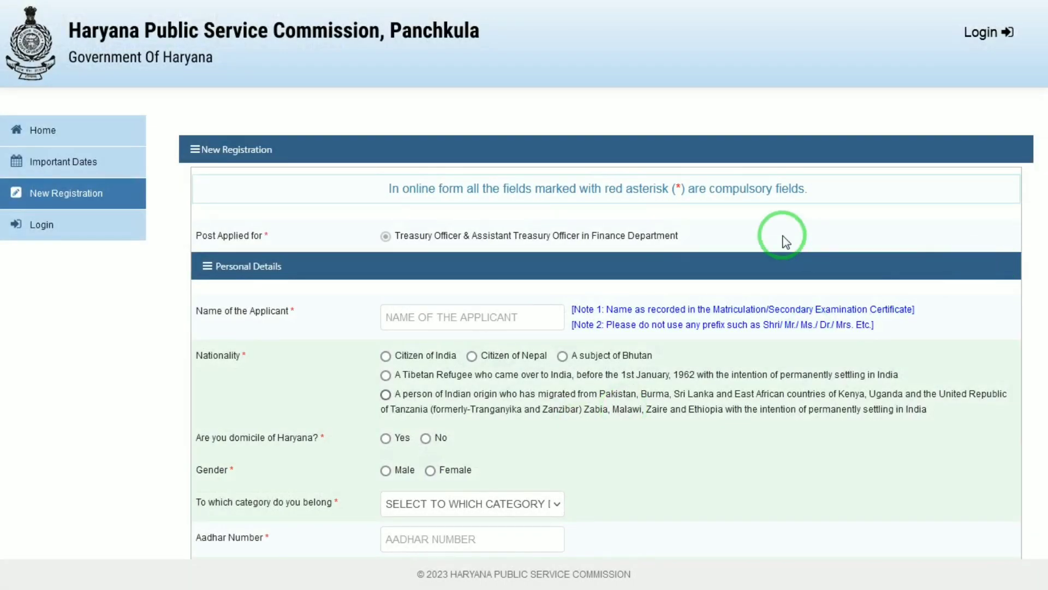
Enter the applicant's name, choose Citizen of India, and answer No to Haryana domicile.
click(440, 319)
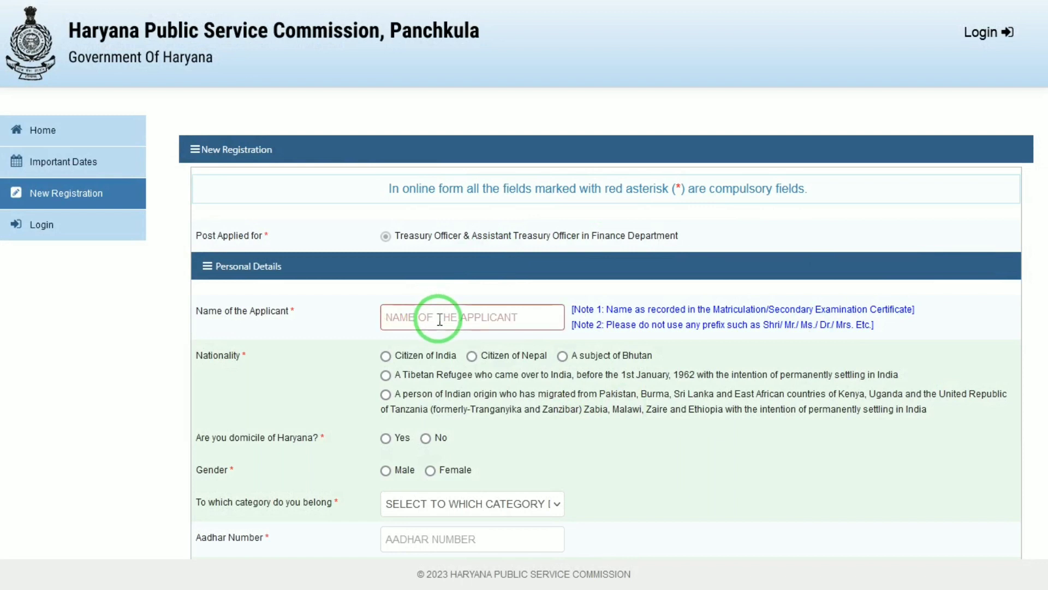
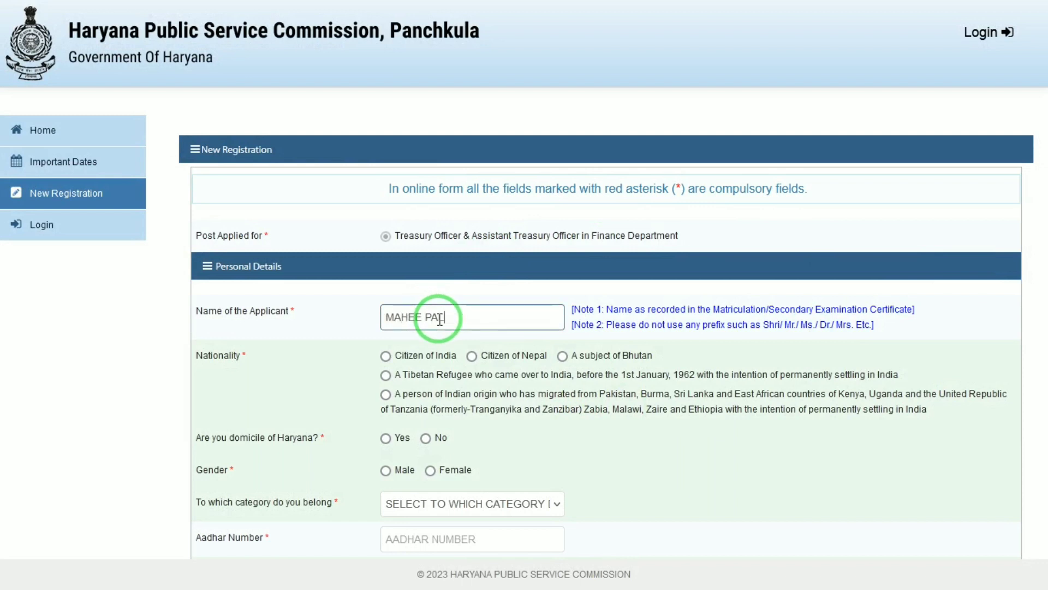
click(385, 357)
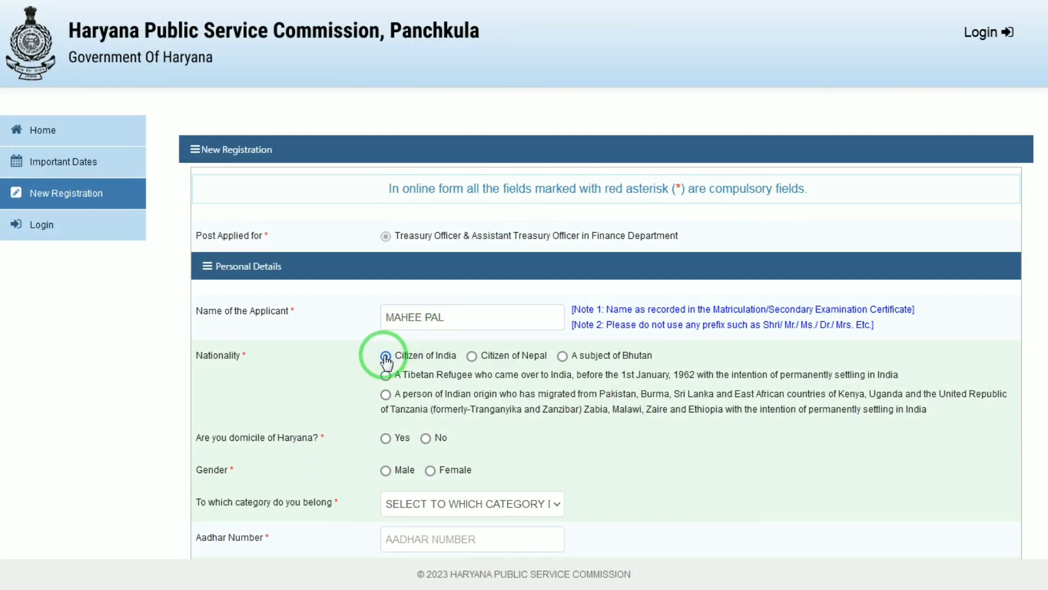
drag(1041, 187, 1041, 280)
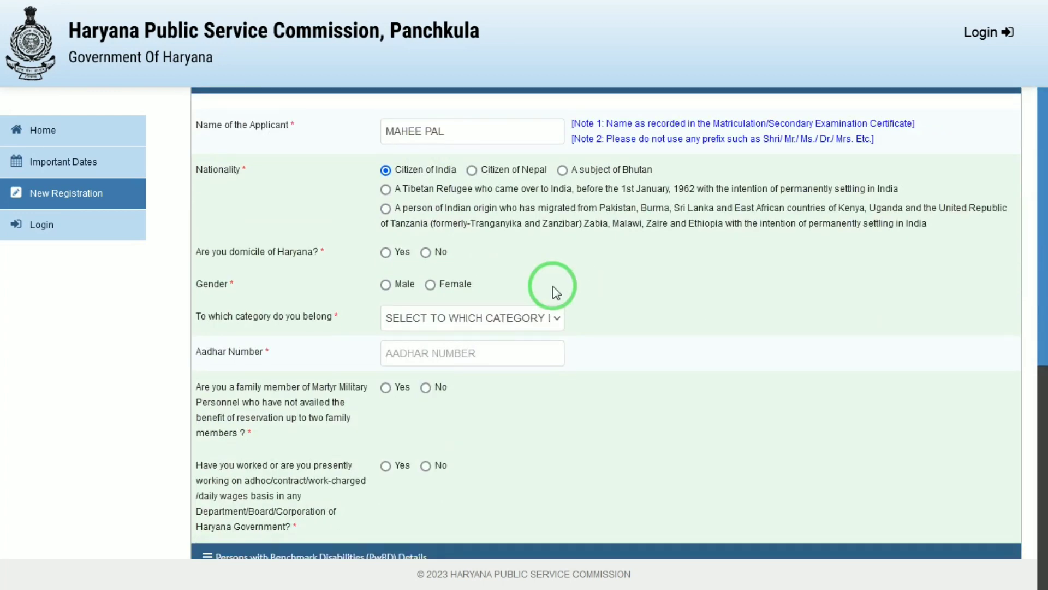
click(385, 251)
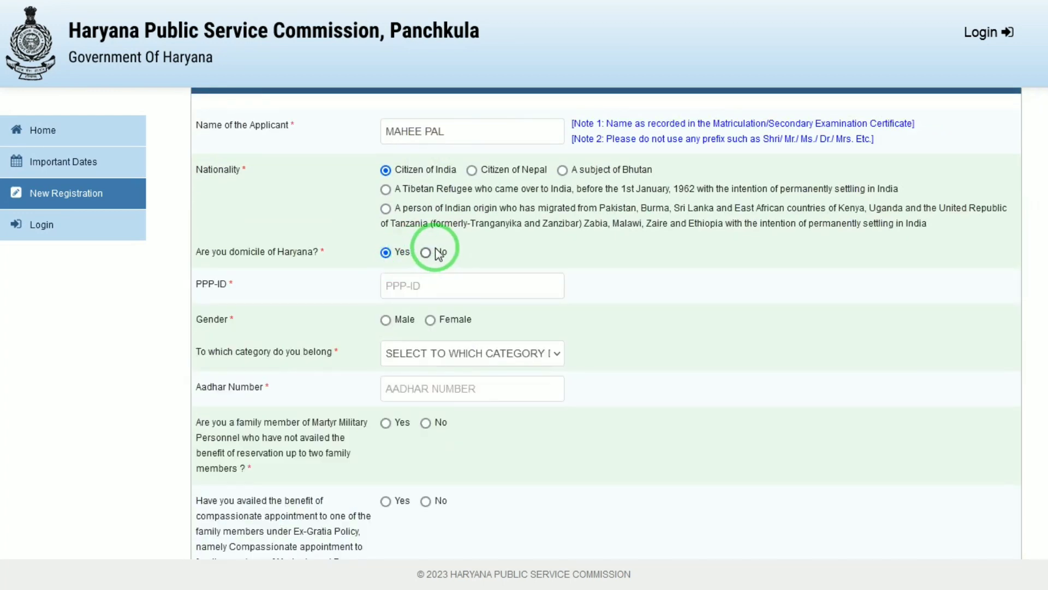
click(437, 252)
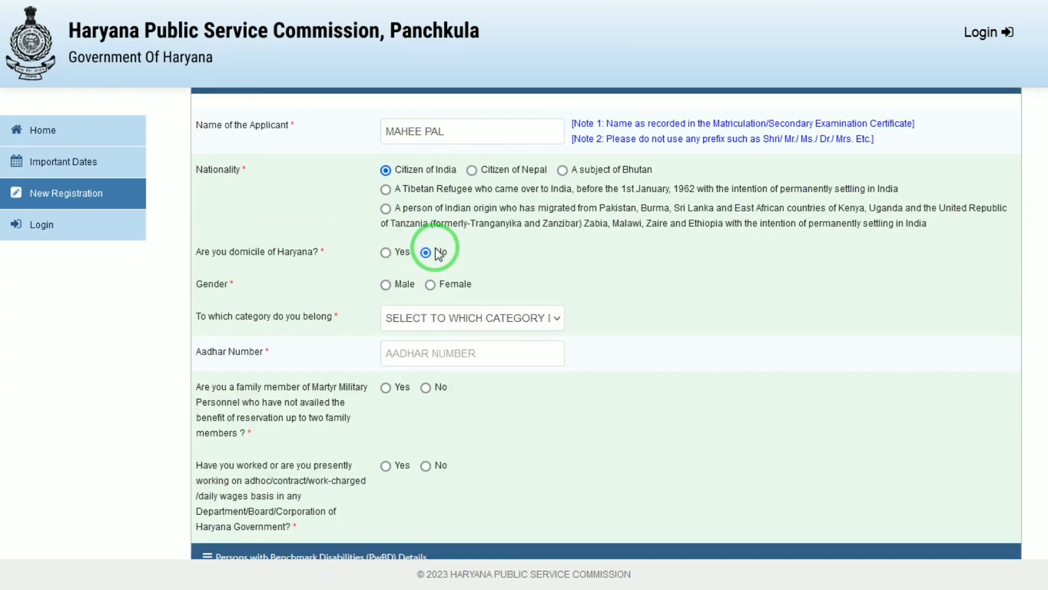
Set gender Male, category General (Unreserved), and answer No to the martyr-family question.
click(386, 284)
click(426, 320)
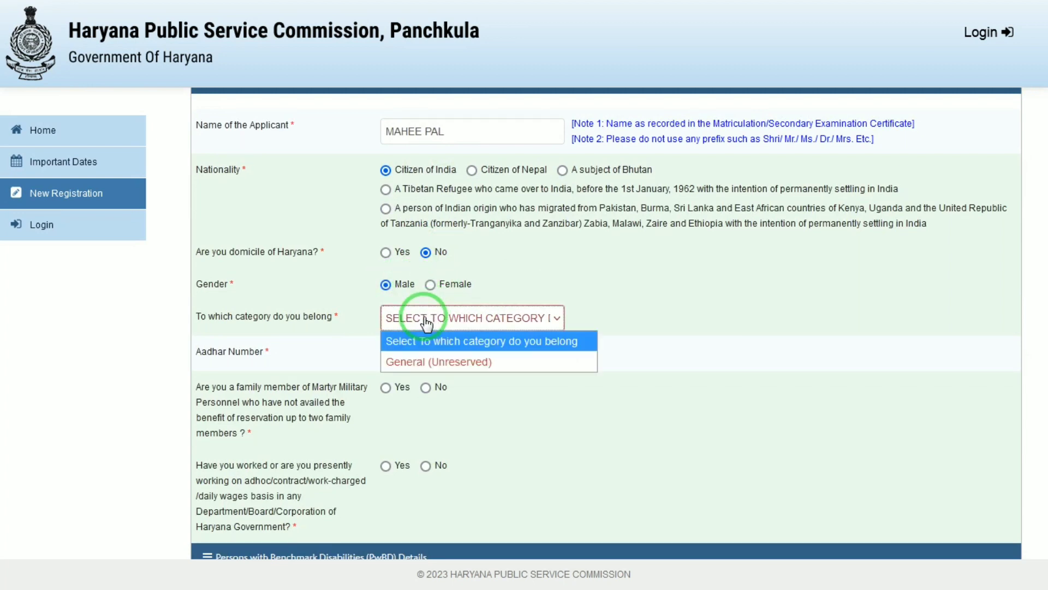
click(407, 361)
click(458, 353)
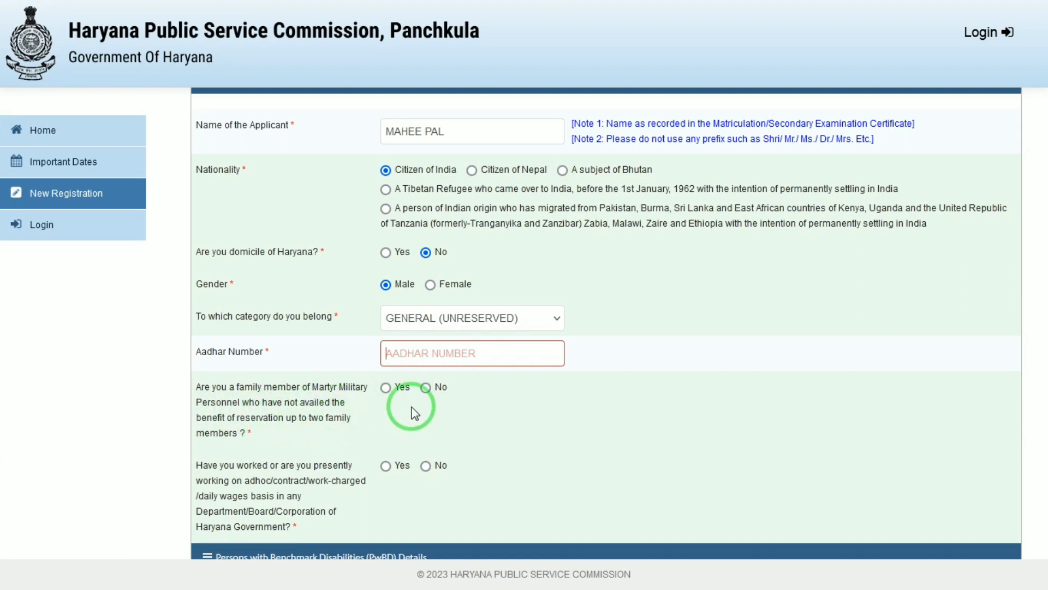
click(426, 389)
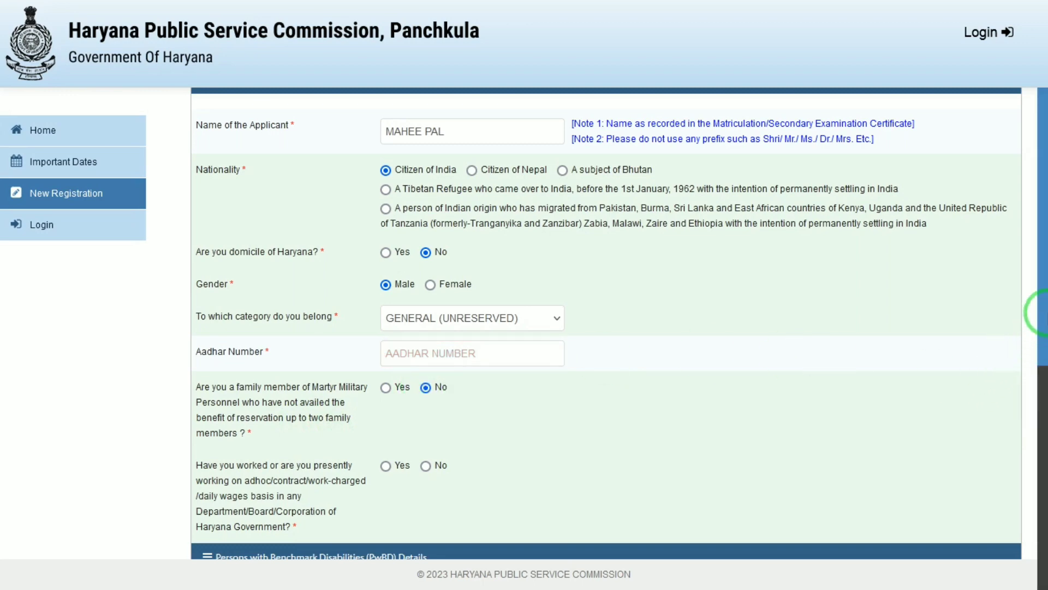
Declare a 40%+ disability of type Orthopedically Handicapped (OH), category Locomotor Disability.
scroll(1030, 368, down, 4)
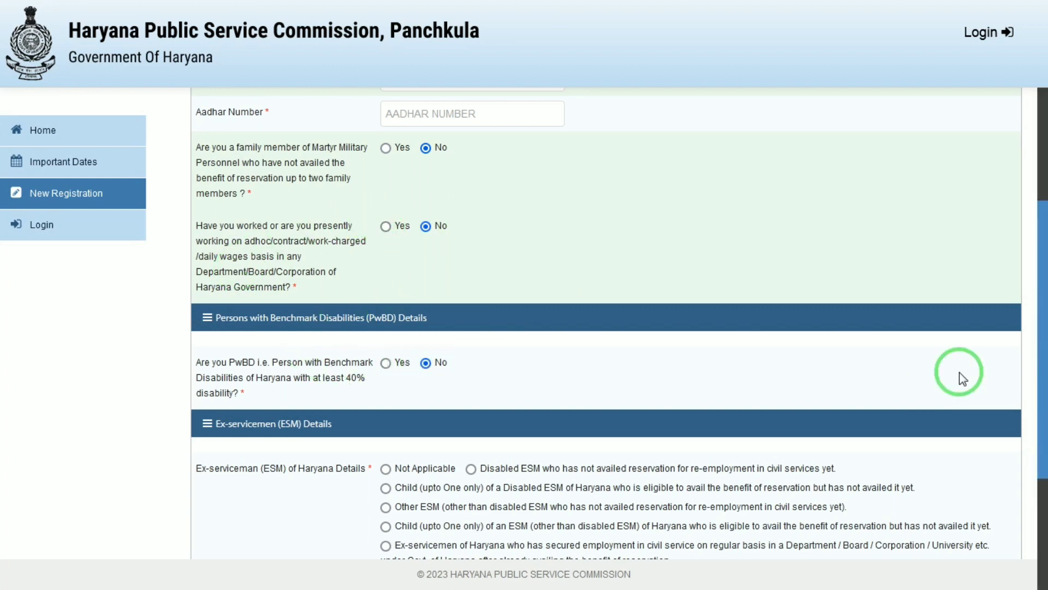
click(385, 362)
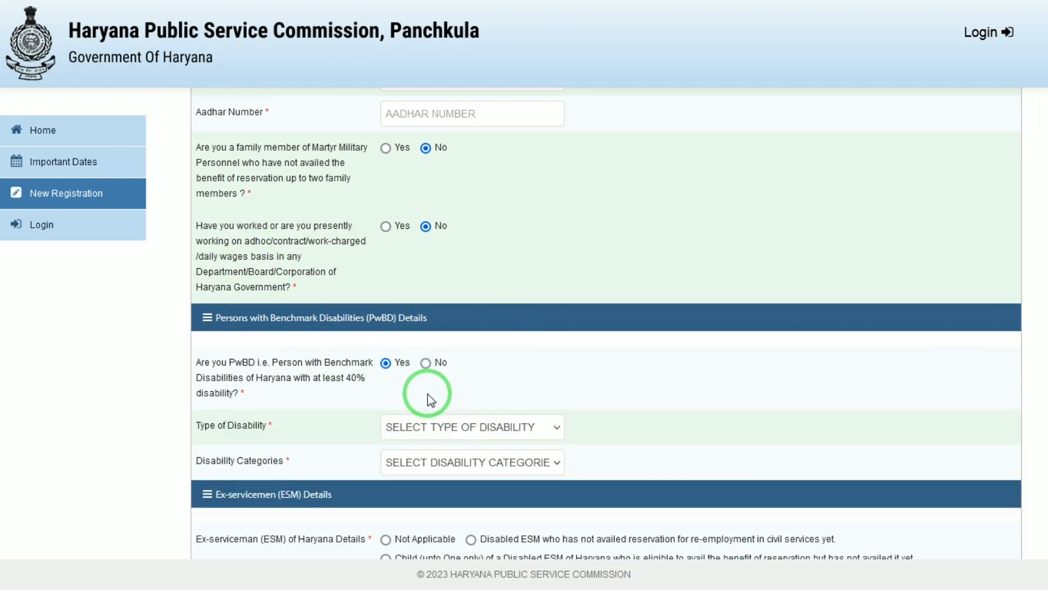
click(431, 436)
click(405, 467)
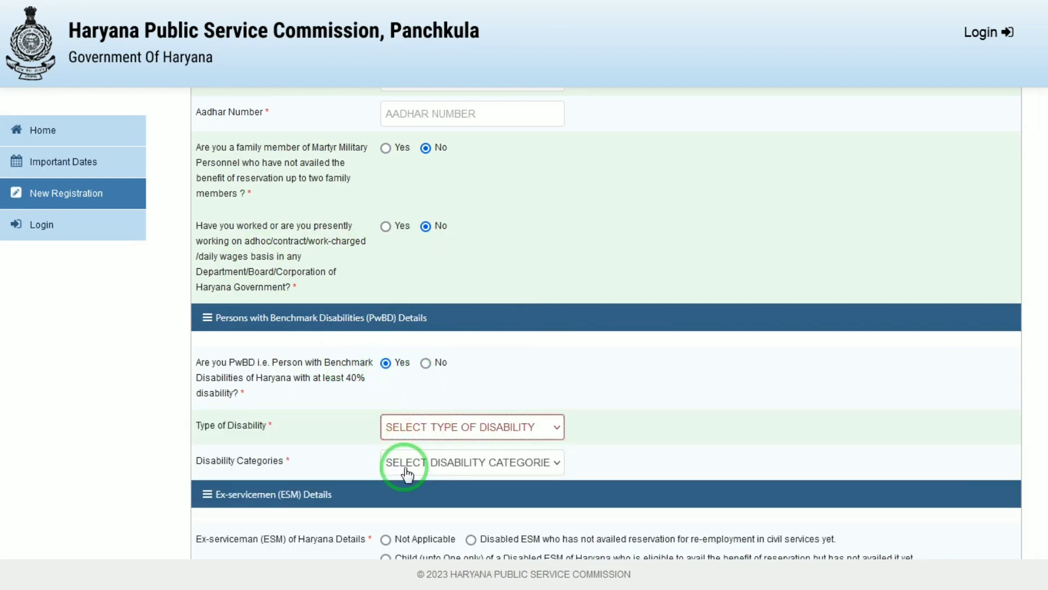
click(407, 470)
click(433, 502)
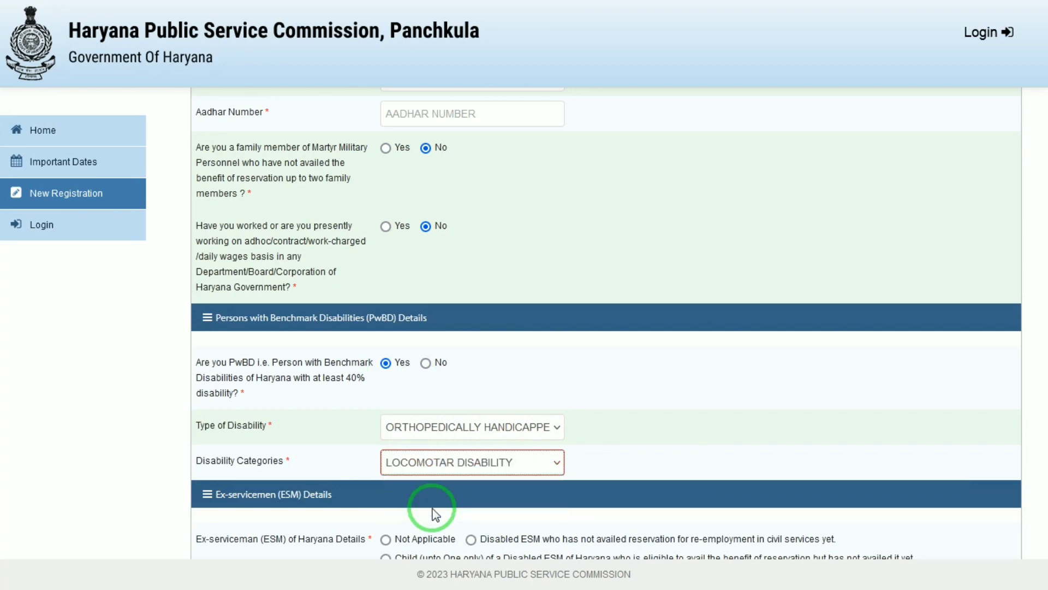
Set the ex-serviceman detail to Not Applicable.
drag(1041, 293, 1041, 398)
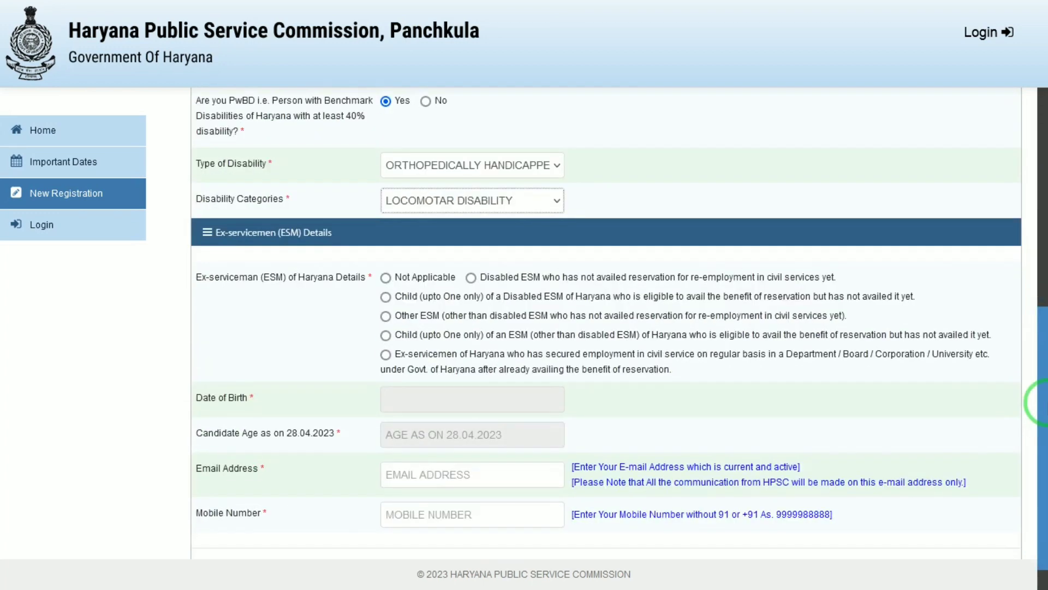
click(386, 278)
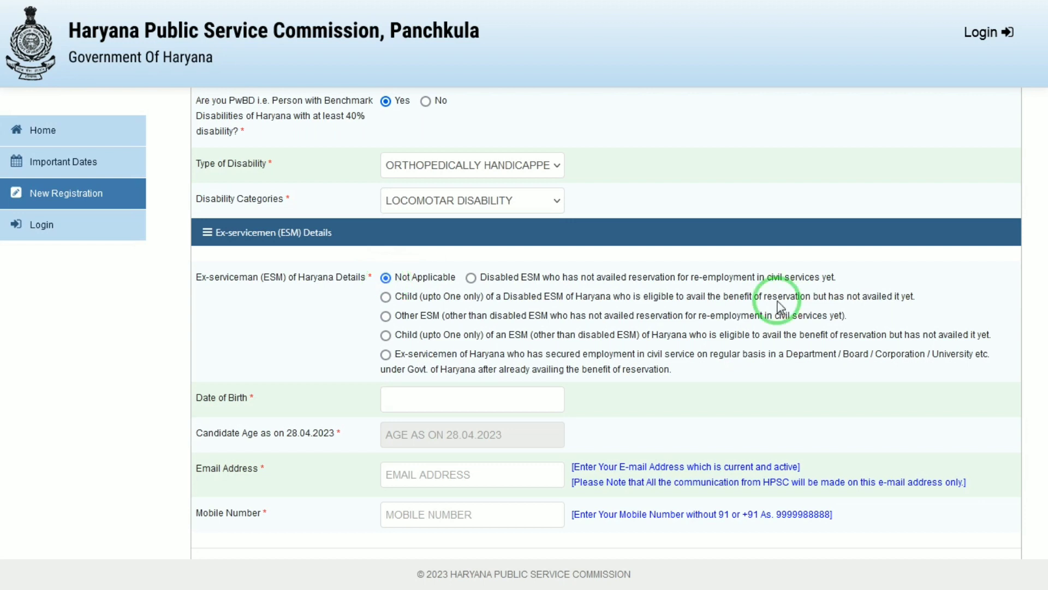
drag(1043, 381, 1044, 453)
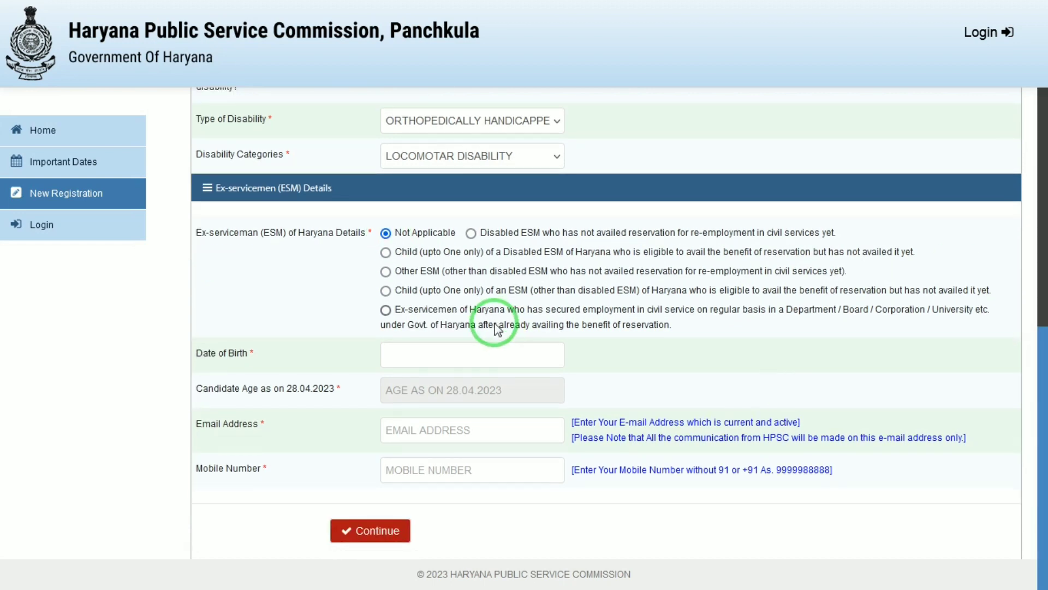
Pick date of birth 01/01/2000 in the calendar, then fill the email and mobile fields.
click(421, 355)
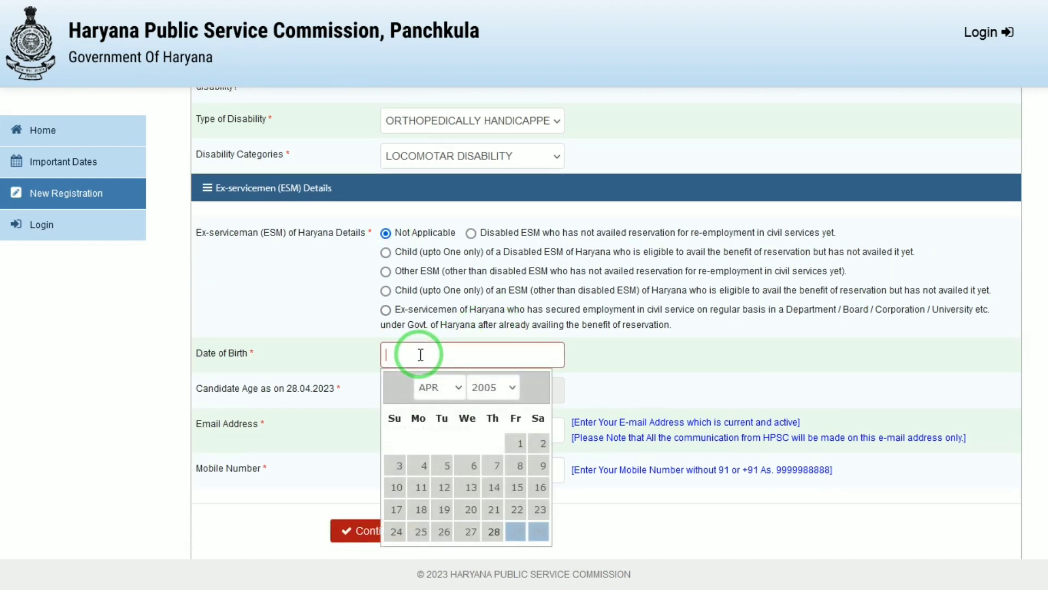
click(496, 388)
click(497, 389)
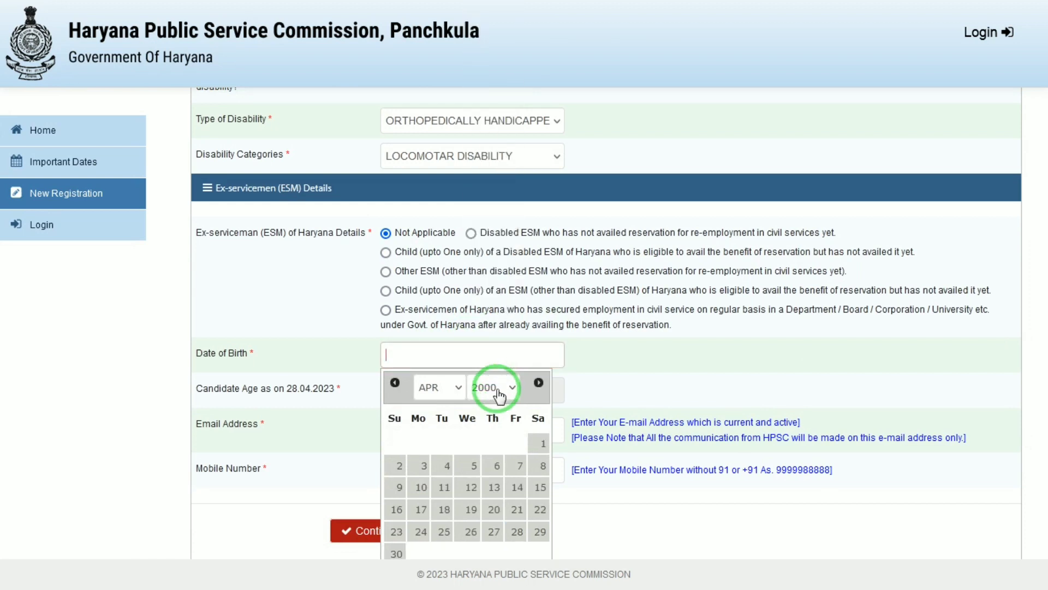
click(437, 387)
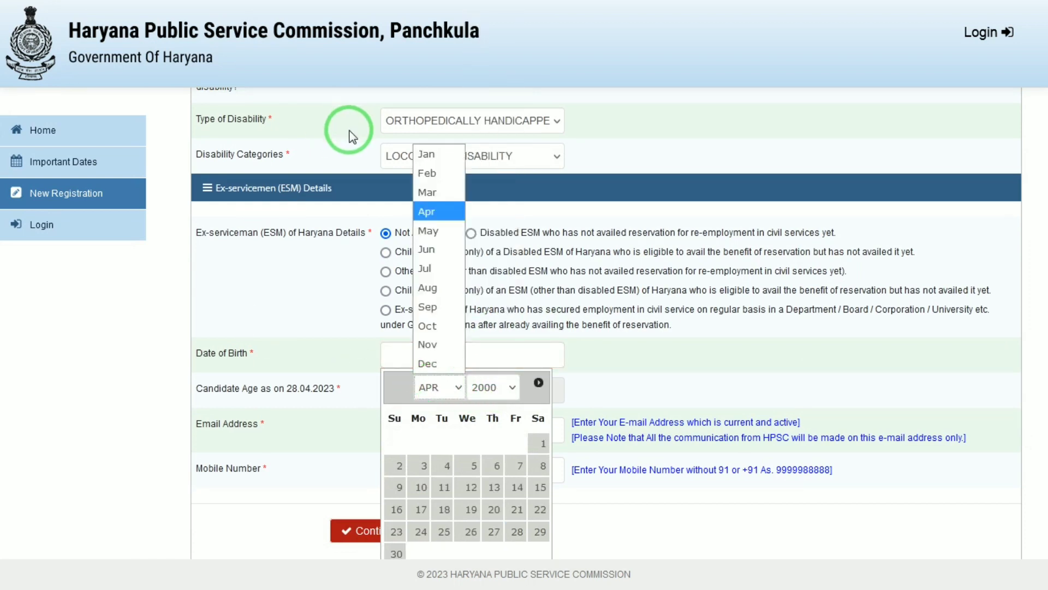
click(427, 155)
click(538, 441)
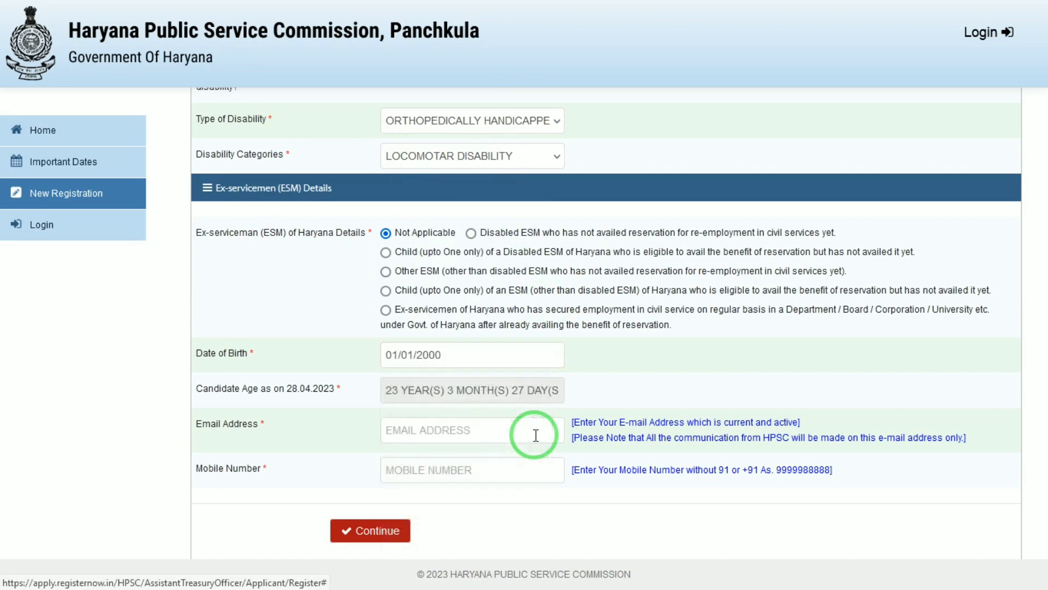
click(423, 432)
click(455, 479)
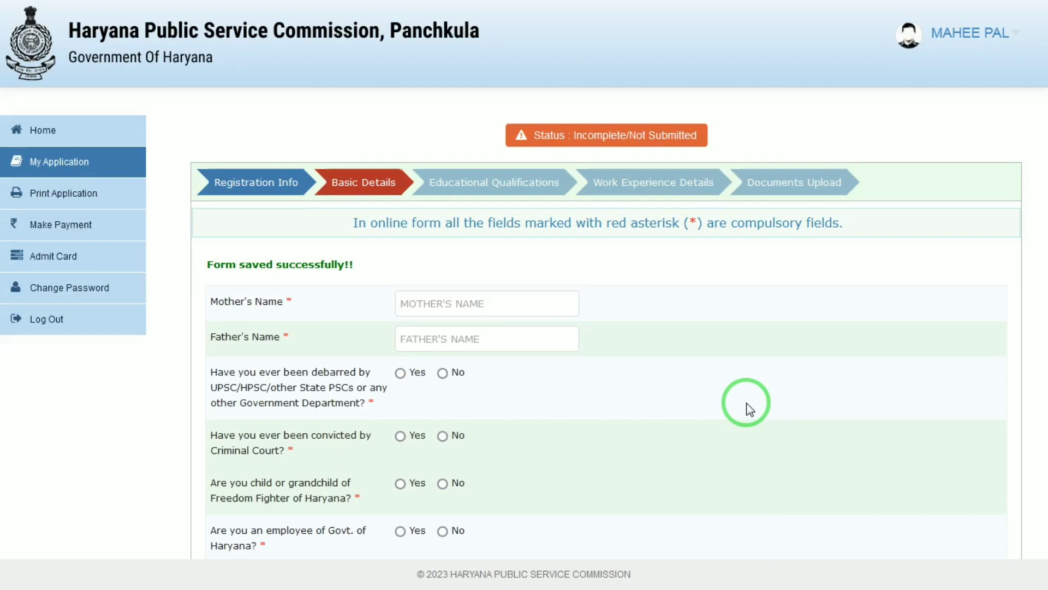
Enter the mother's name and the father's name.
click(437, 293)
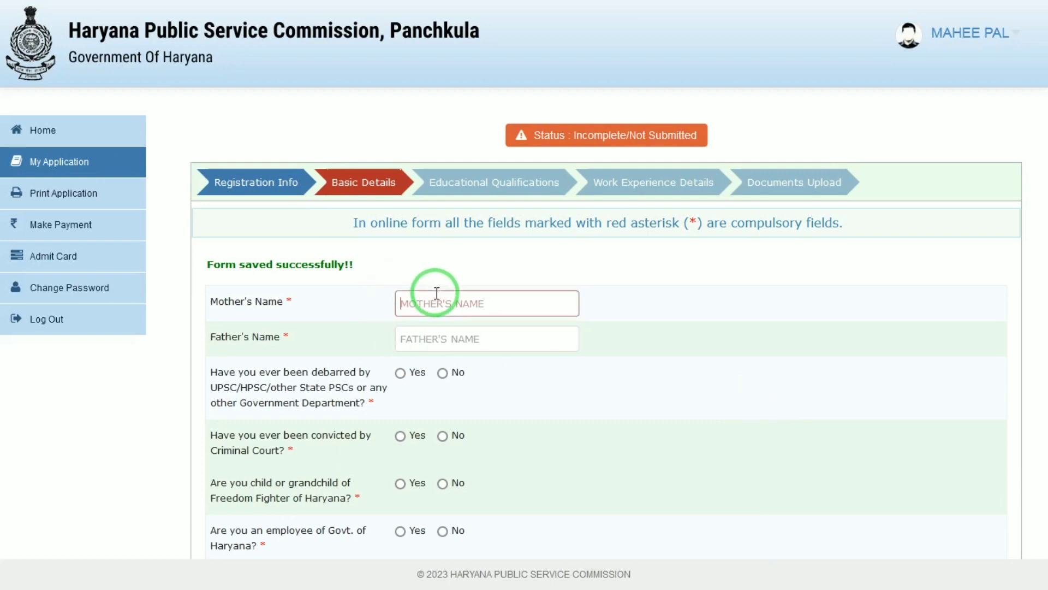
text(KUSH)
key(Tab)
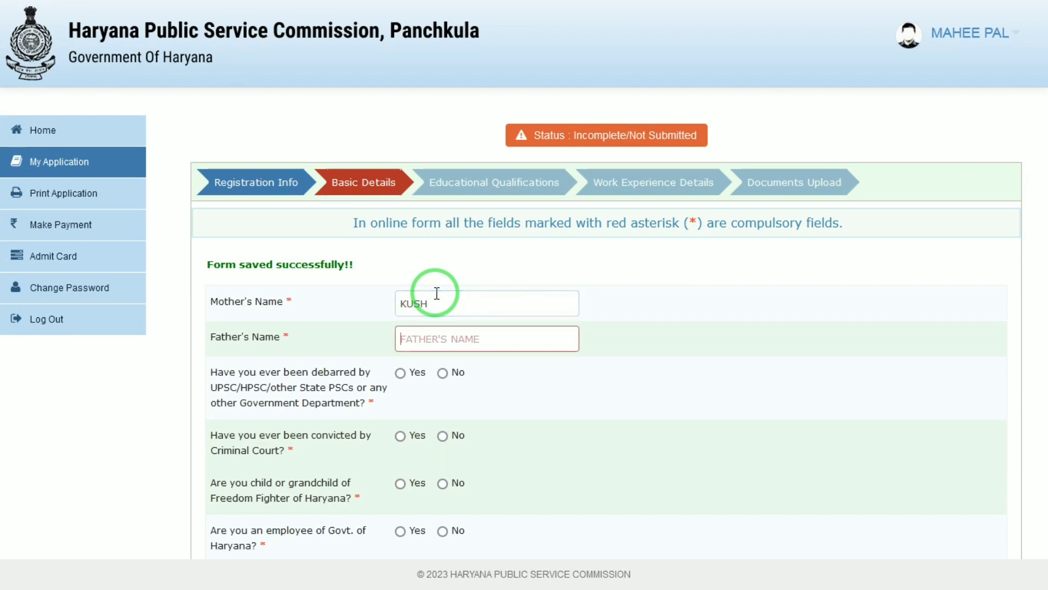
text(RAM)
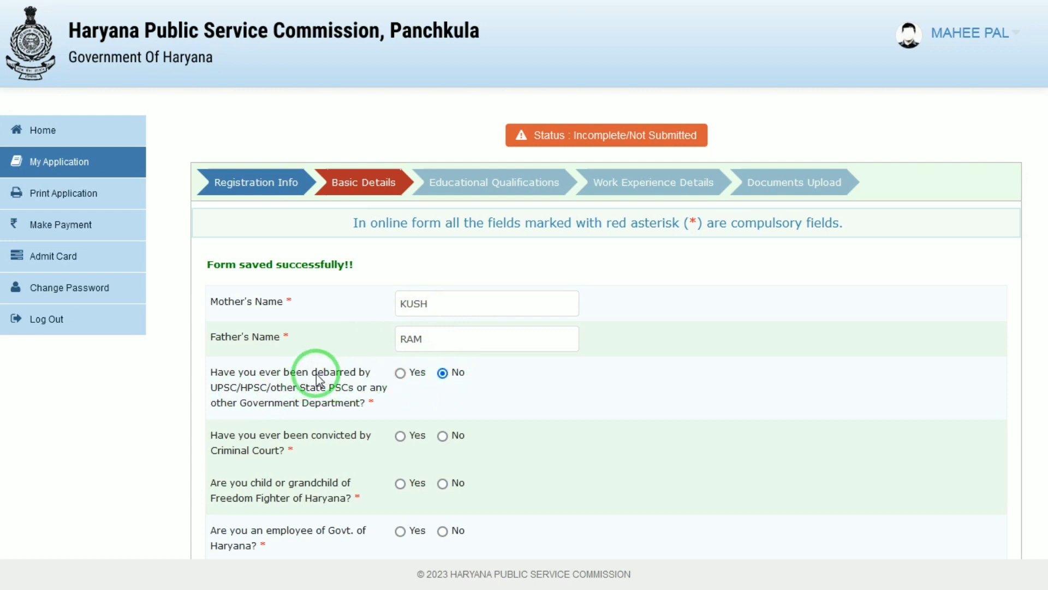
Answer No to the debarred, criminal conviction, freedom-fighter and Haryana government employee questions.
drag(319, 374, 364, 372)
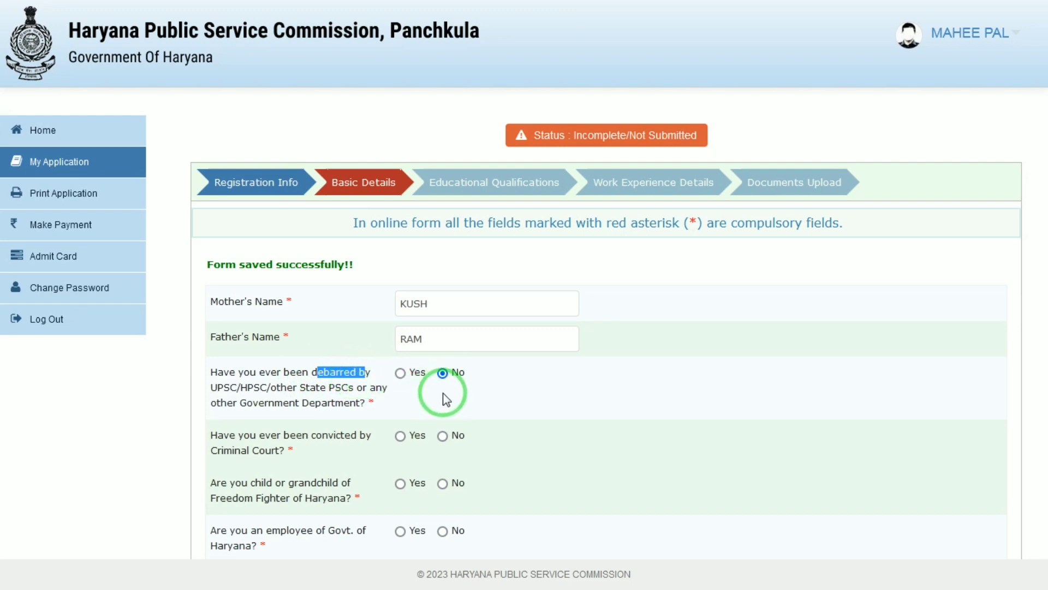
click(442, 436)
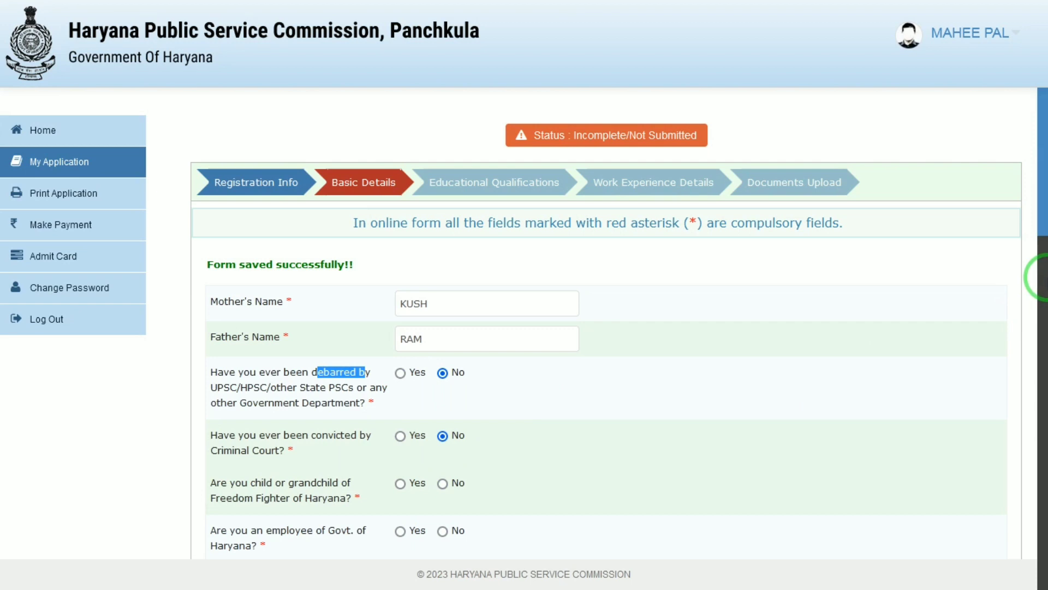
drag(1044, 191, 784, 245)
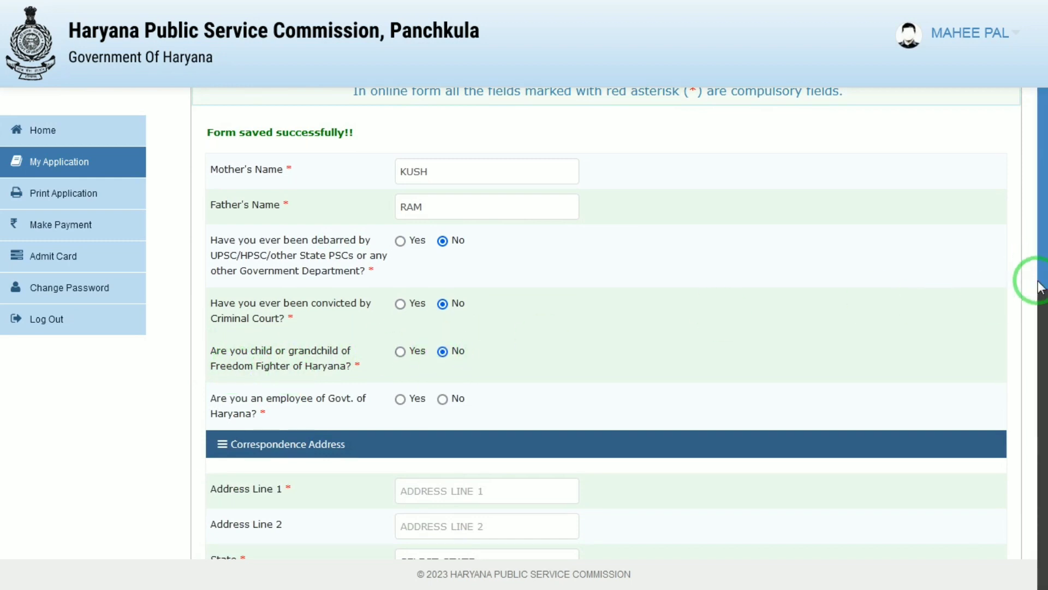
drag(1031, 276, 1032, 311)
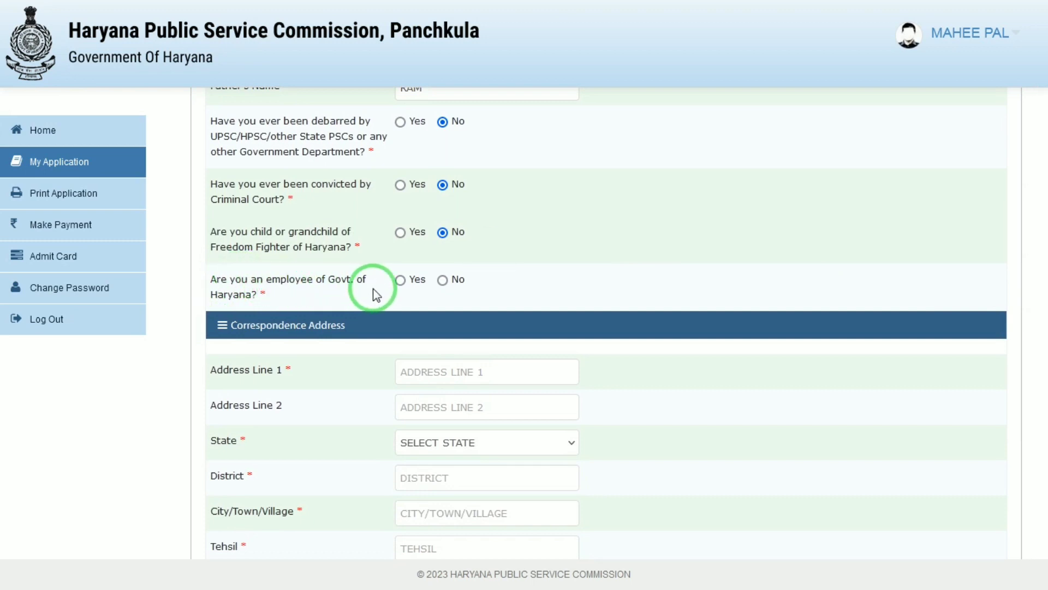
click(442, 280)
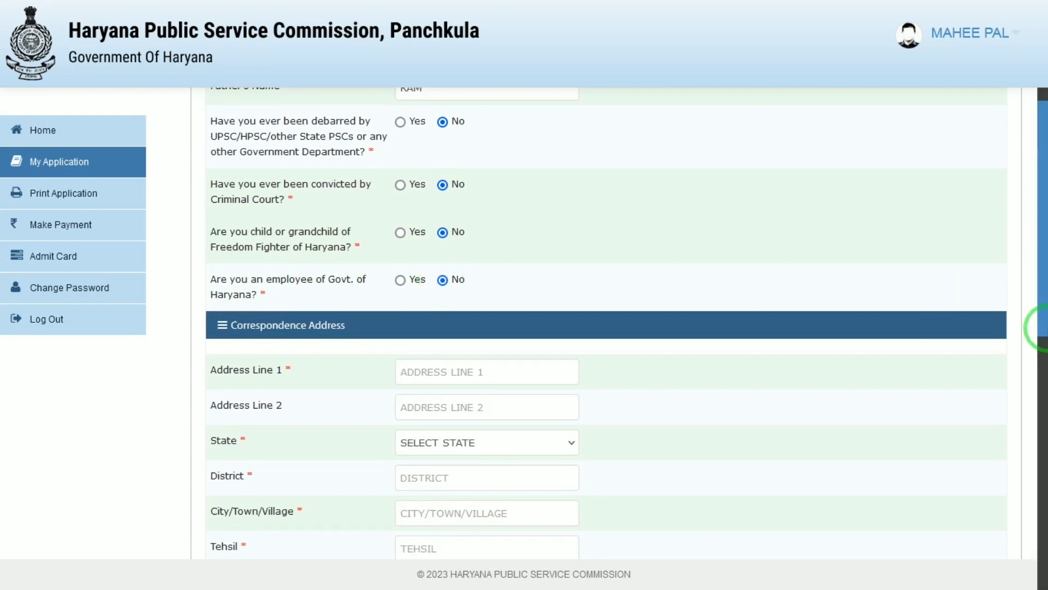
Enter the correspondence address lines, state UTTAR PRADESH and the district.
drag(1037, 286, 1033, 351)
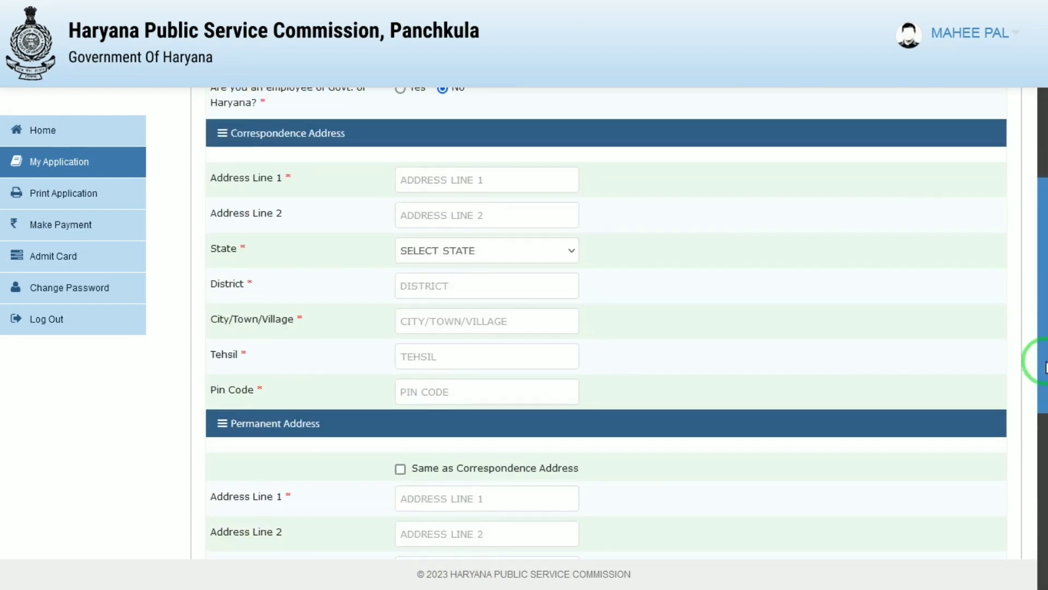
click(474, 180)
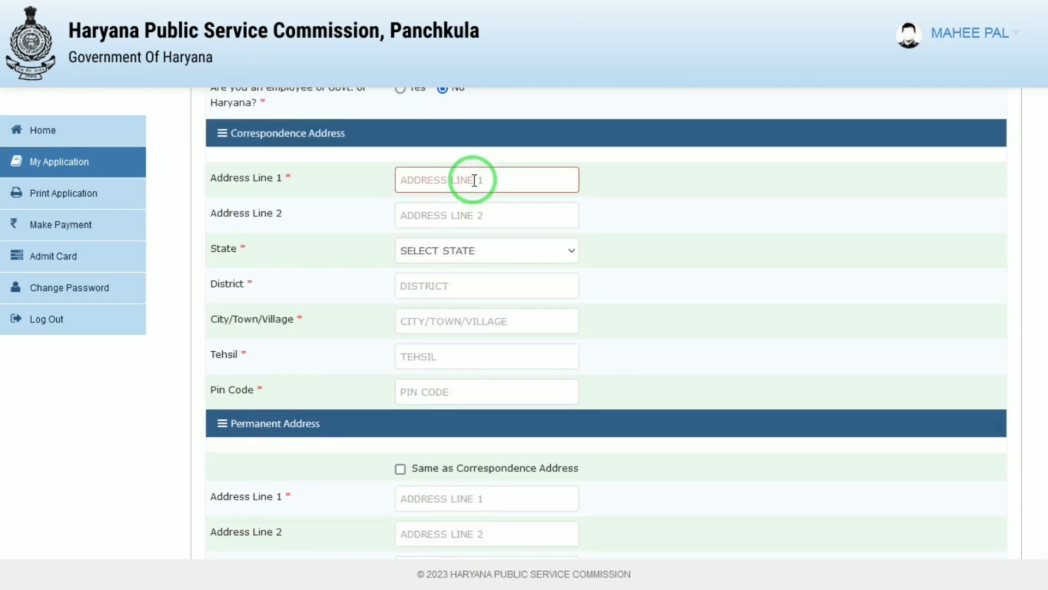
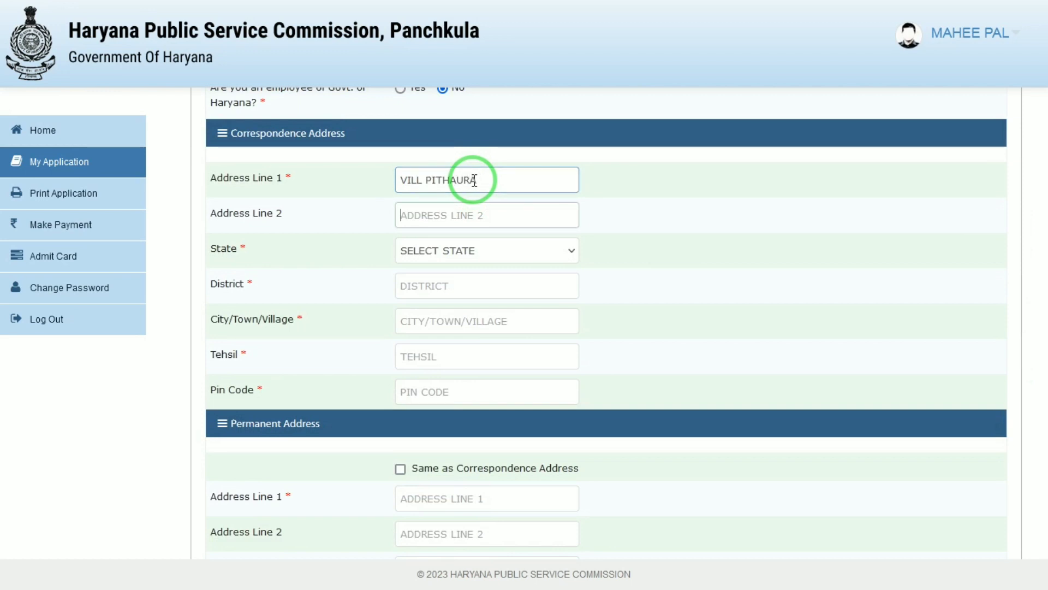
key(Tab)
text(POS)
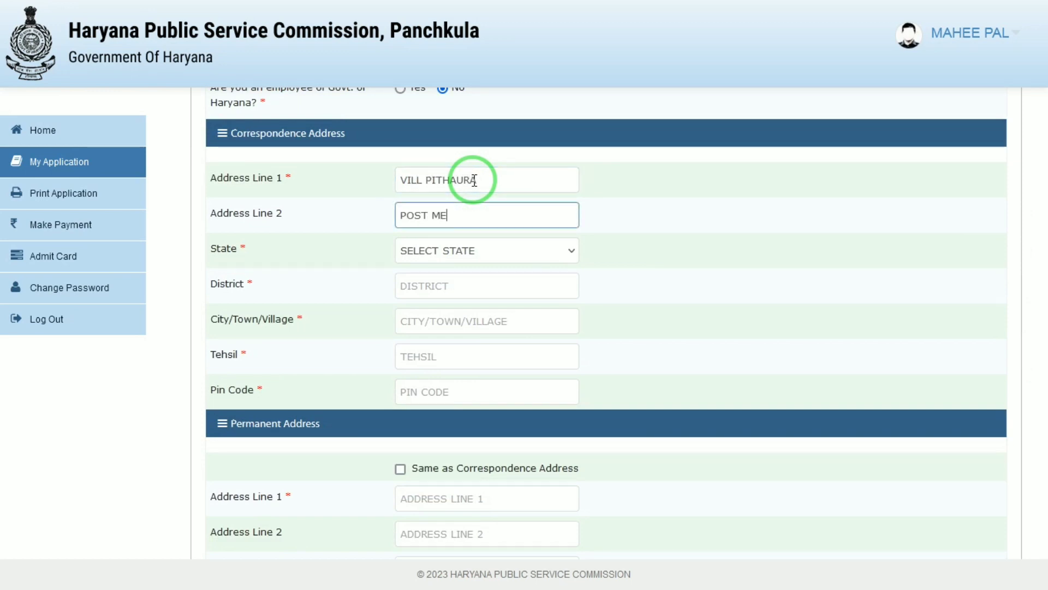
key(Tab)
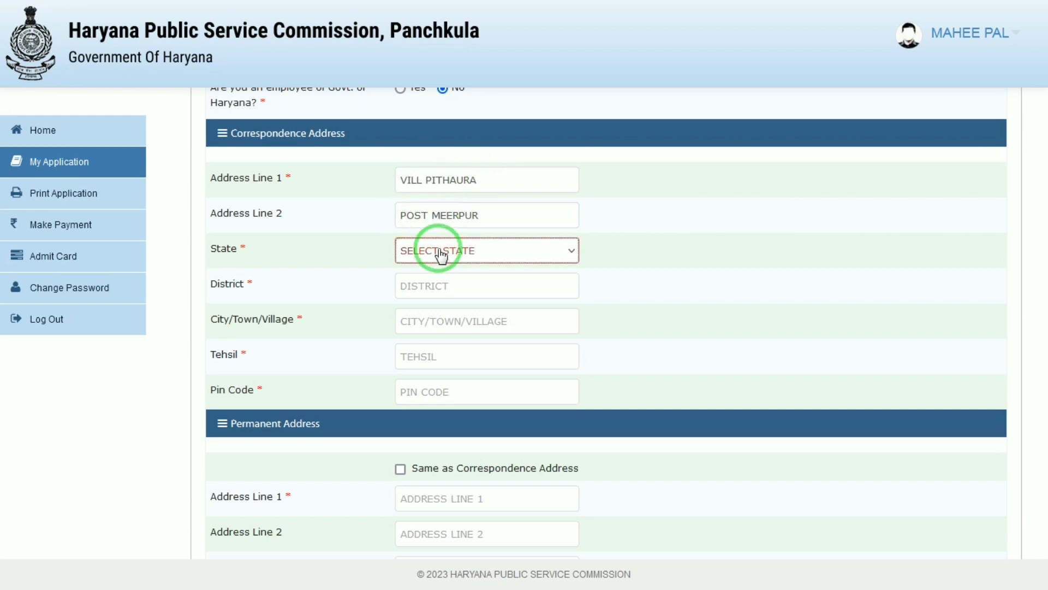
click(440, 252)
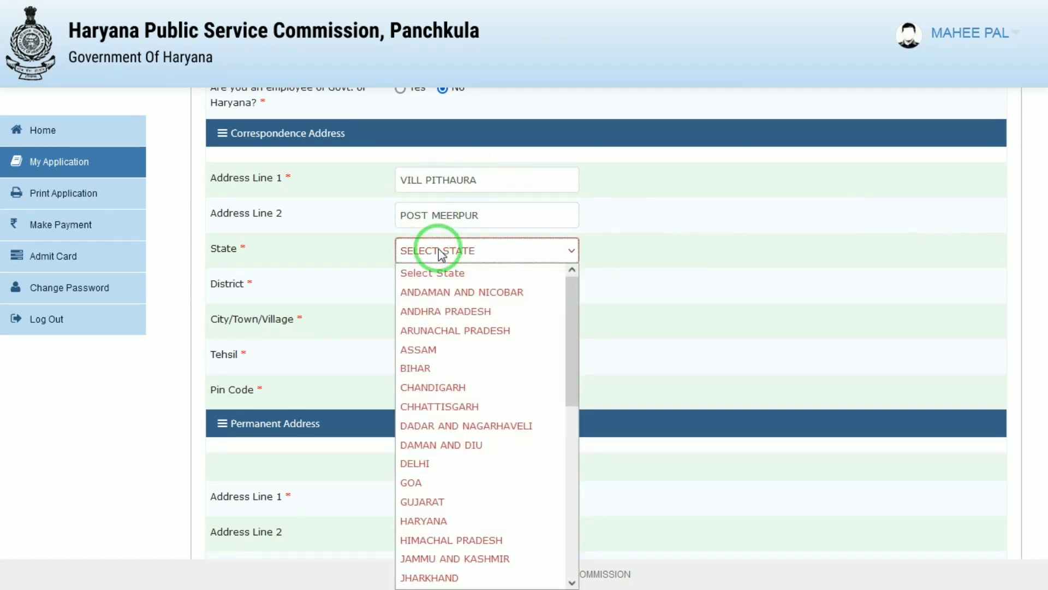
key(u)
click(440, 252)
click(417, 282)
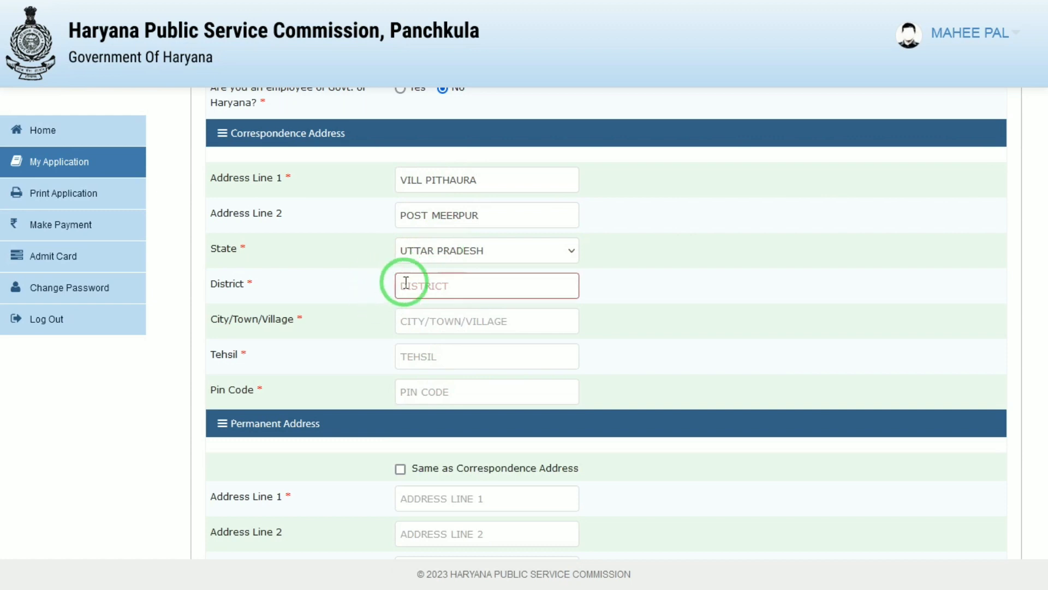
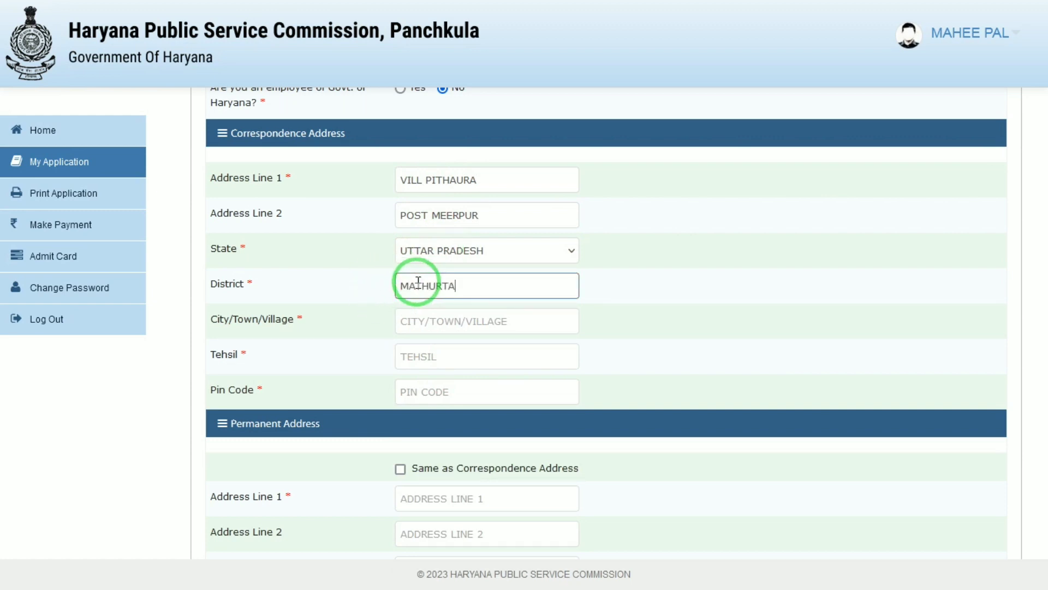
key(Tab)
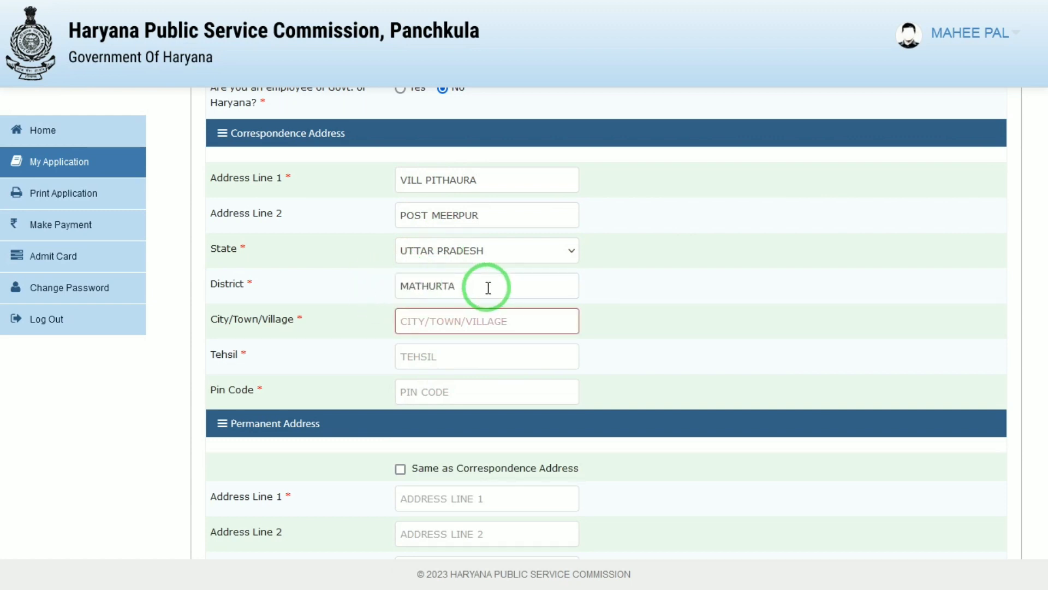
click(487, 287)
Fill city, tehsil and pin code, then tick Same as Correspondence Address.
key(Tab)
text(P)
text(AUR)
key(Tab)
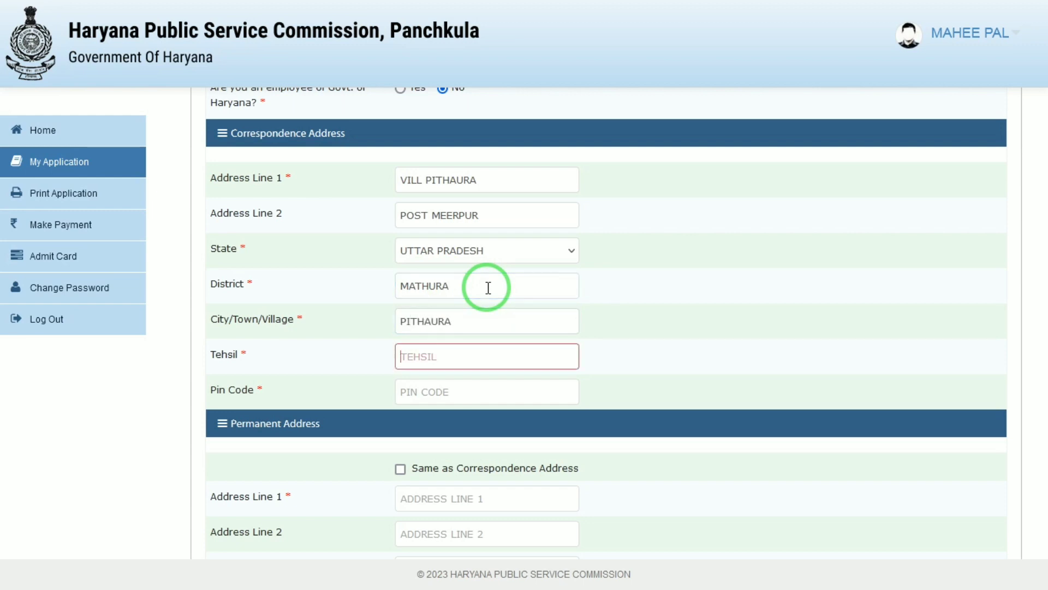
key(Tab)
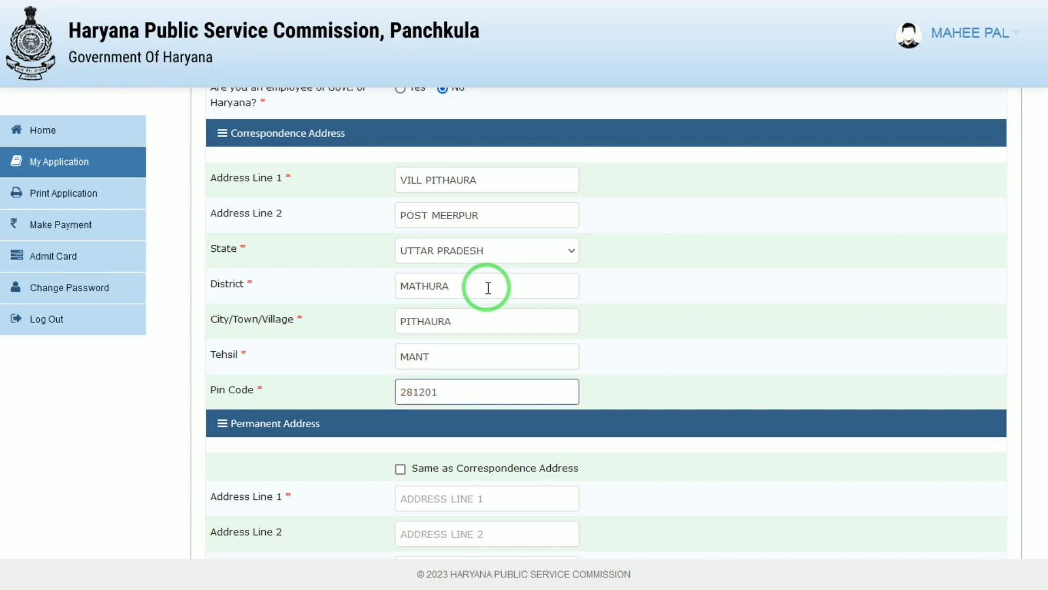
key(Tab)
key(space)
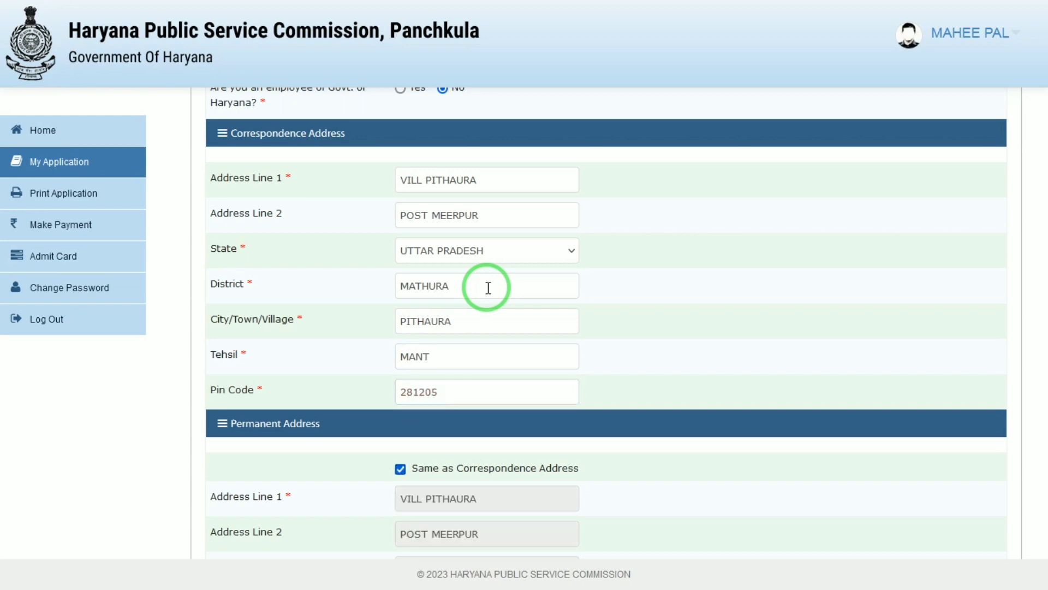
mouse_move(1041, 273)
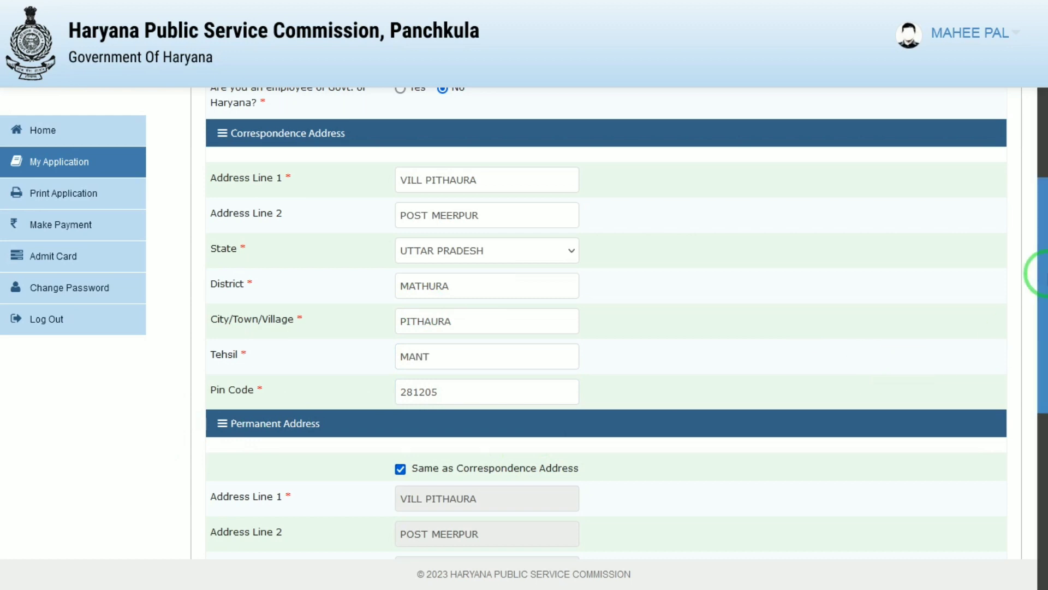
drag(1040, 276, 1040, 522)
Save the basic details with the bank account fields left blank.
click(459, 347)
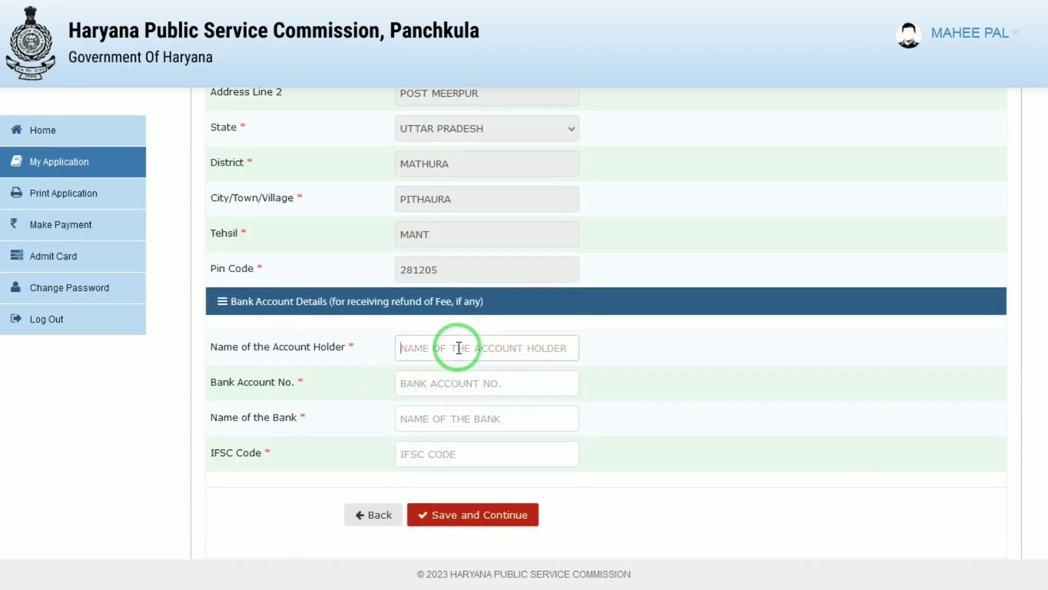
click(453, 513)
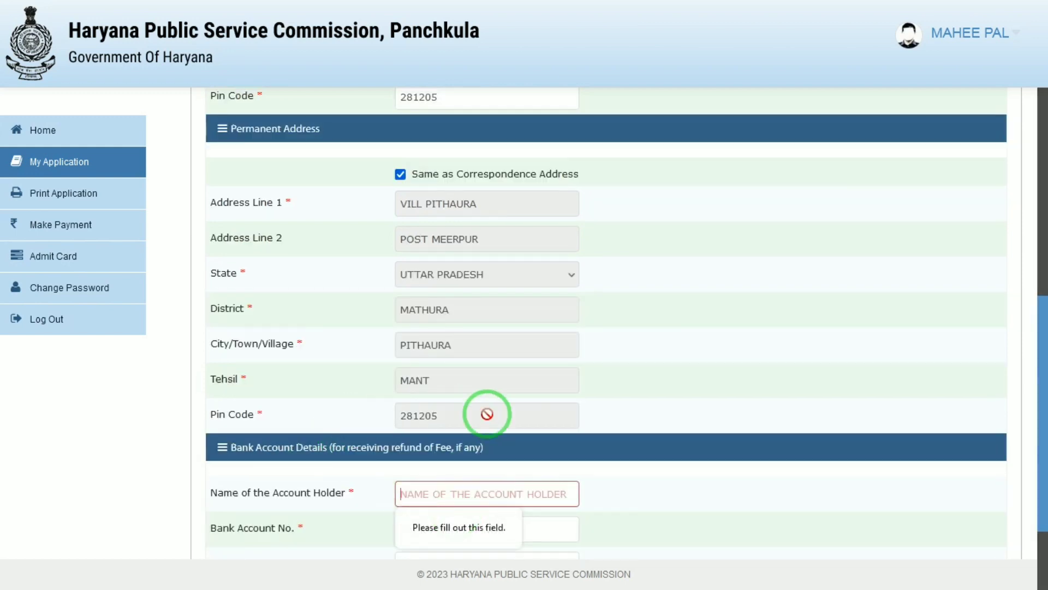
drag(1039, 298, 1040, 417)
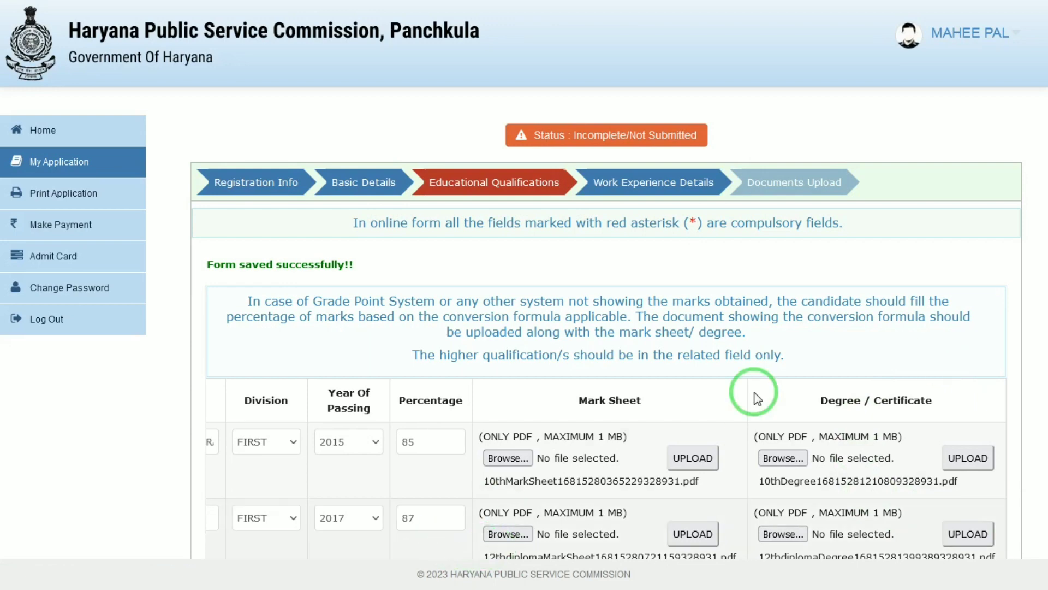
scroll(1022, 446, down, 5)
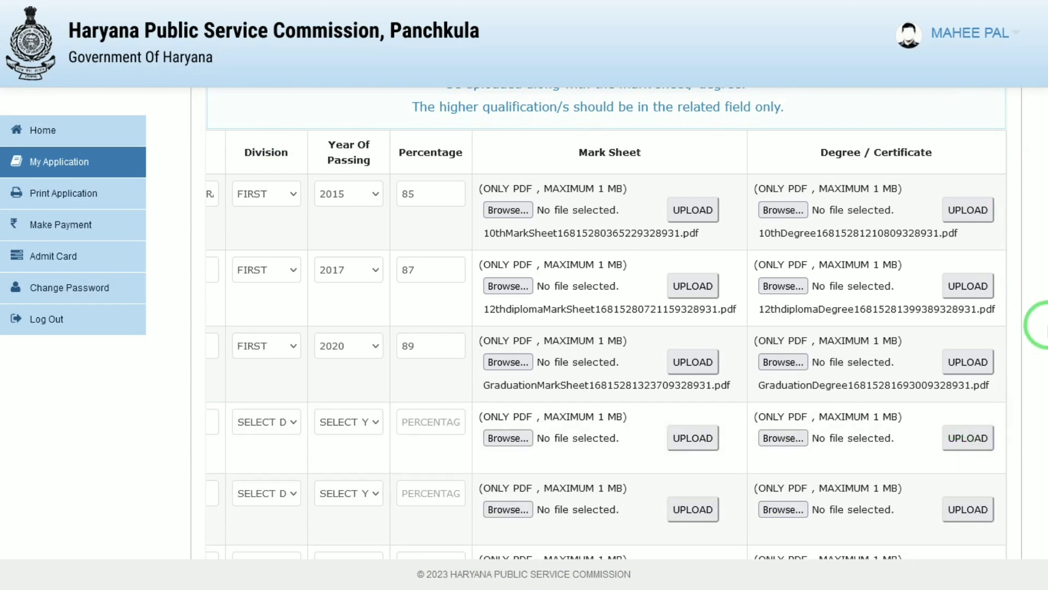
scroll(1040, 322, down, 3)
click(232, 498)
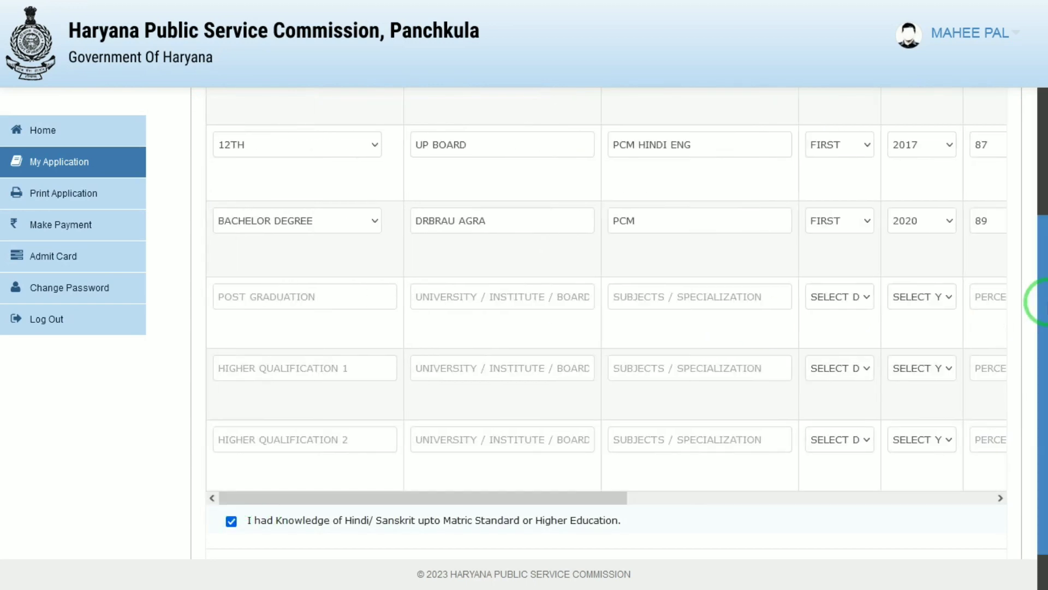
scroll(1036, 304, up, 3)
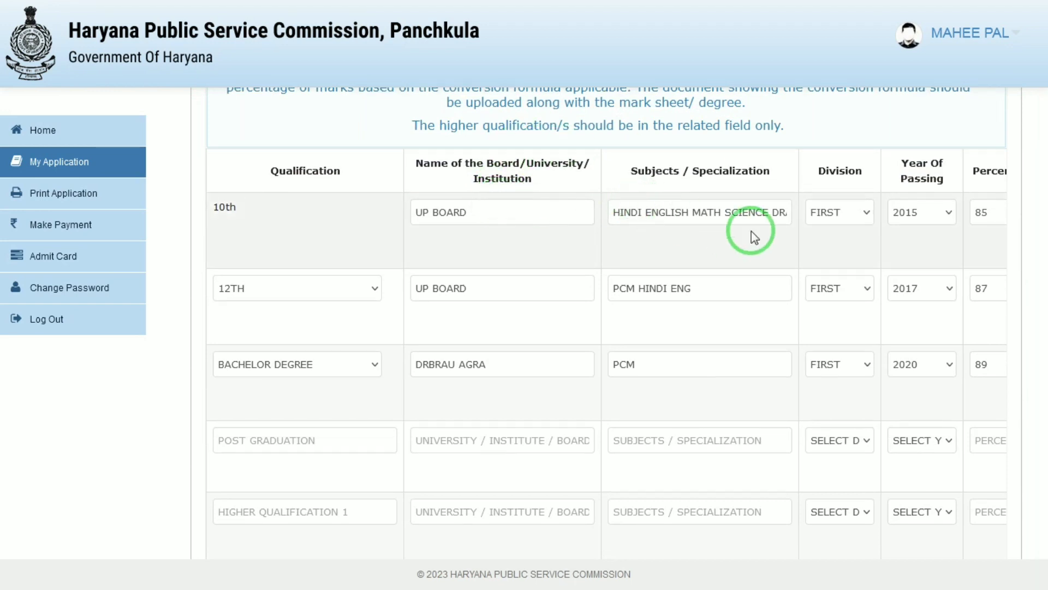
scroll(1040, 232, down, 1)
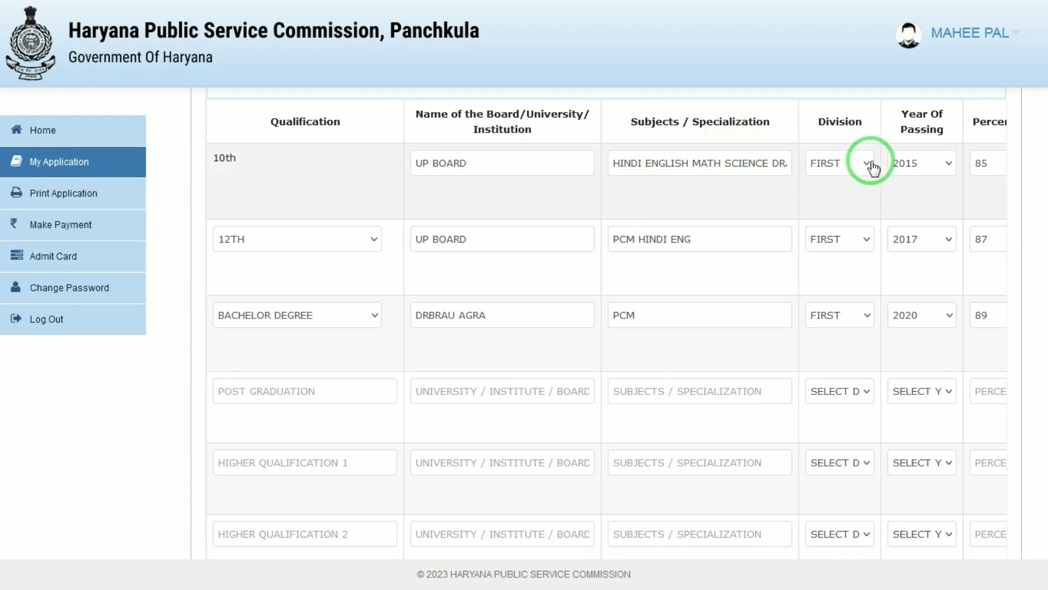
click(942, 162)
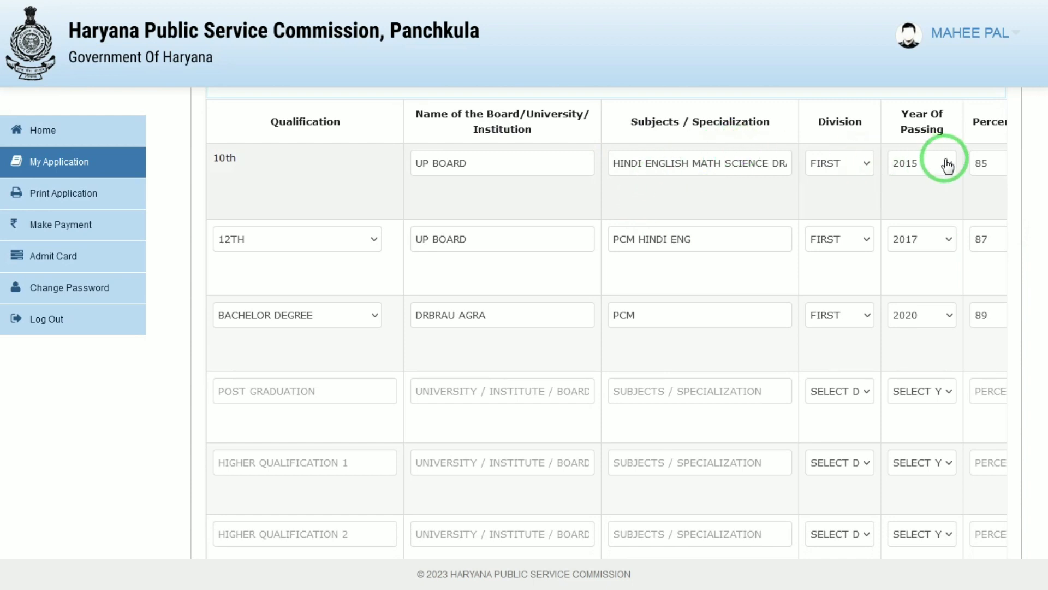
click(943, 164)
click(978, 169)
click(1044, 218)
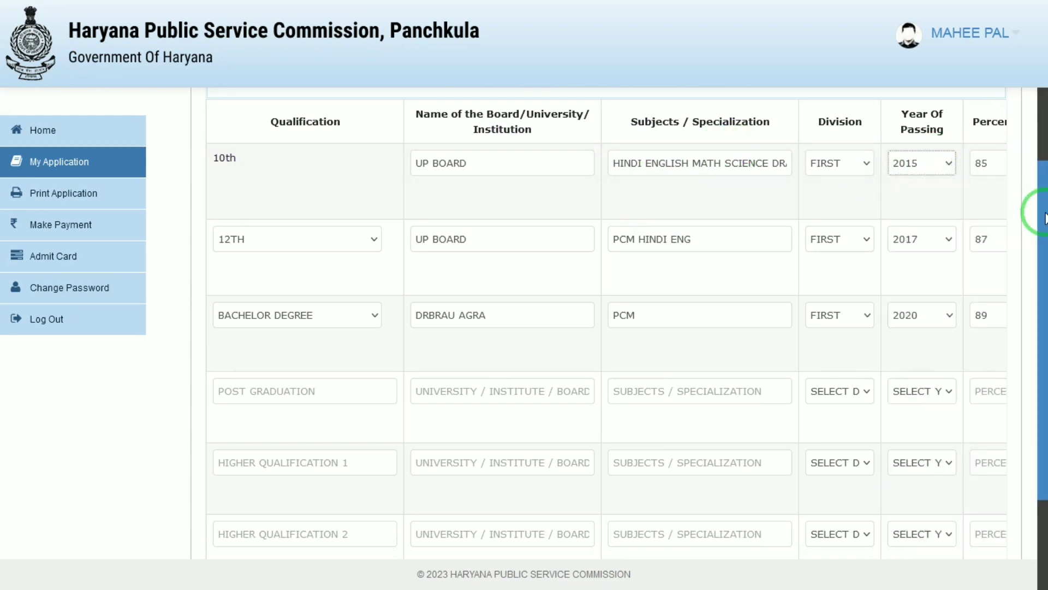
drag(1044, 260, 1044, 292)
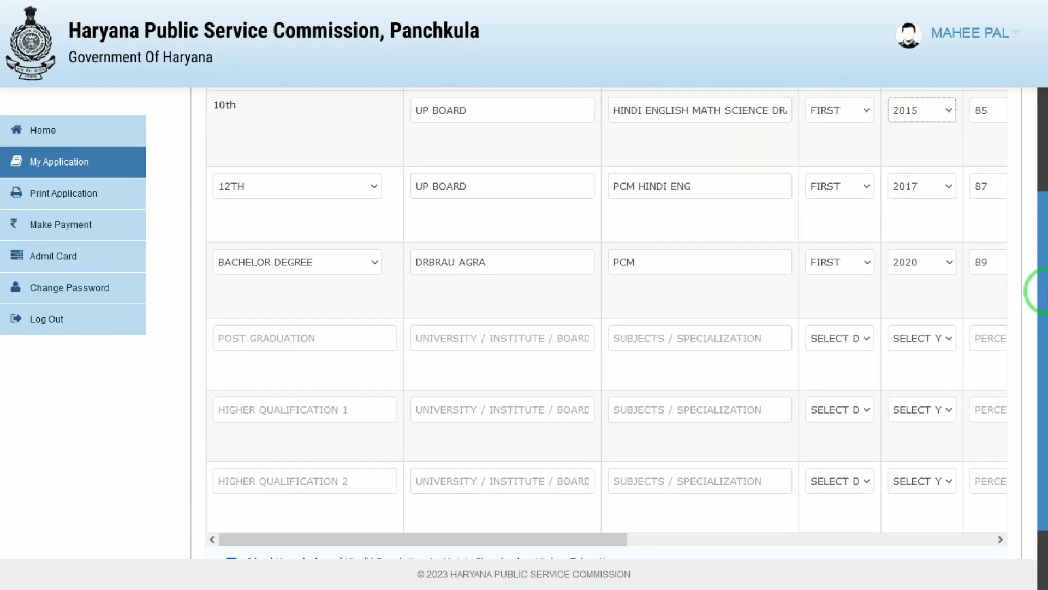
click(615, 543)
drag(614, 543, 921, 480)
drag(1039, 349, 1044, 226)
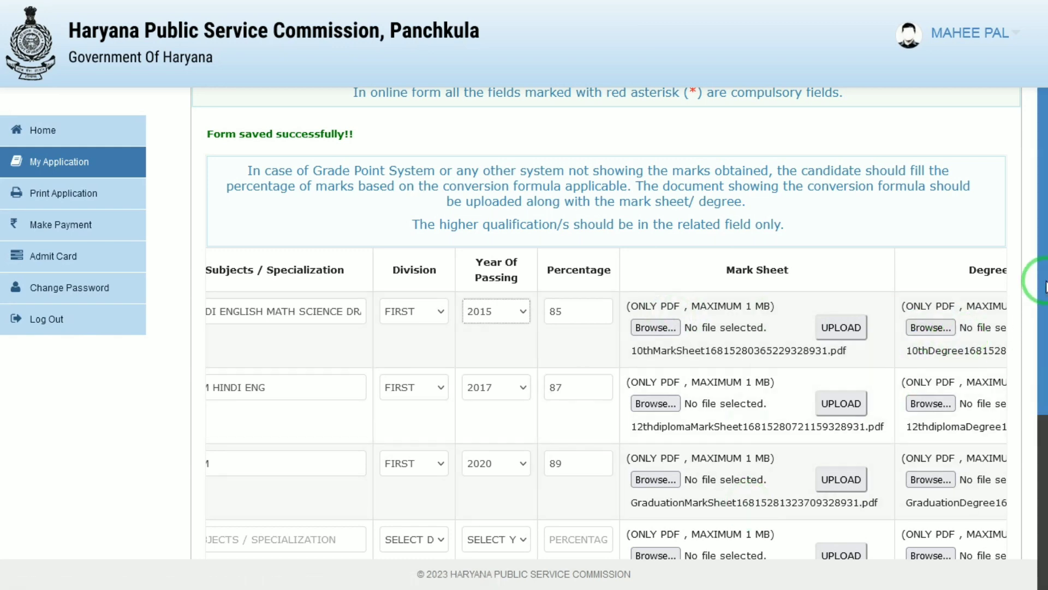
scroll(1043, 328, down, 3)
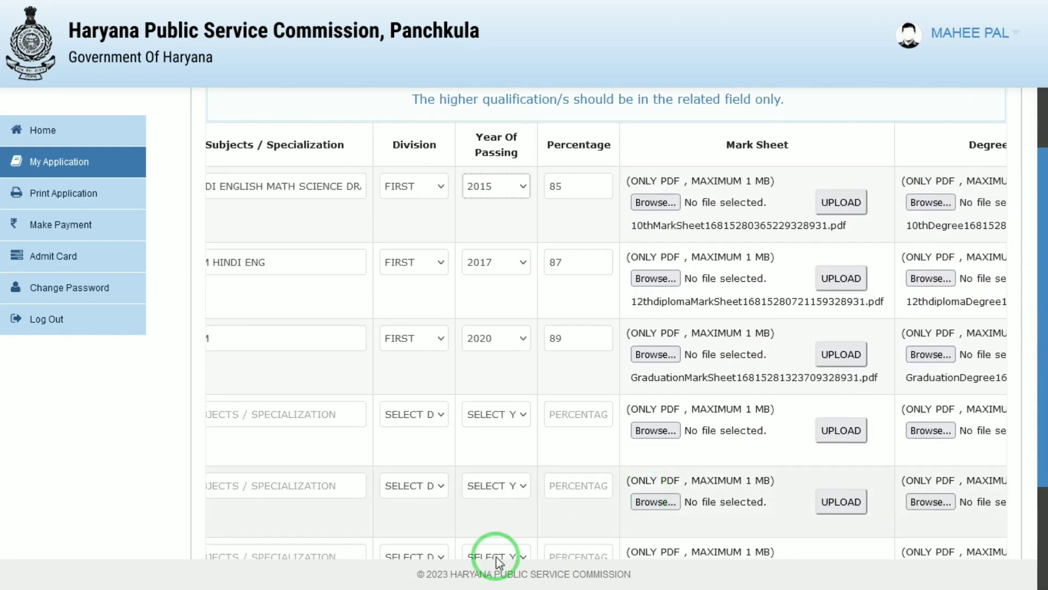
scroll(1026, 393, down, 2)
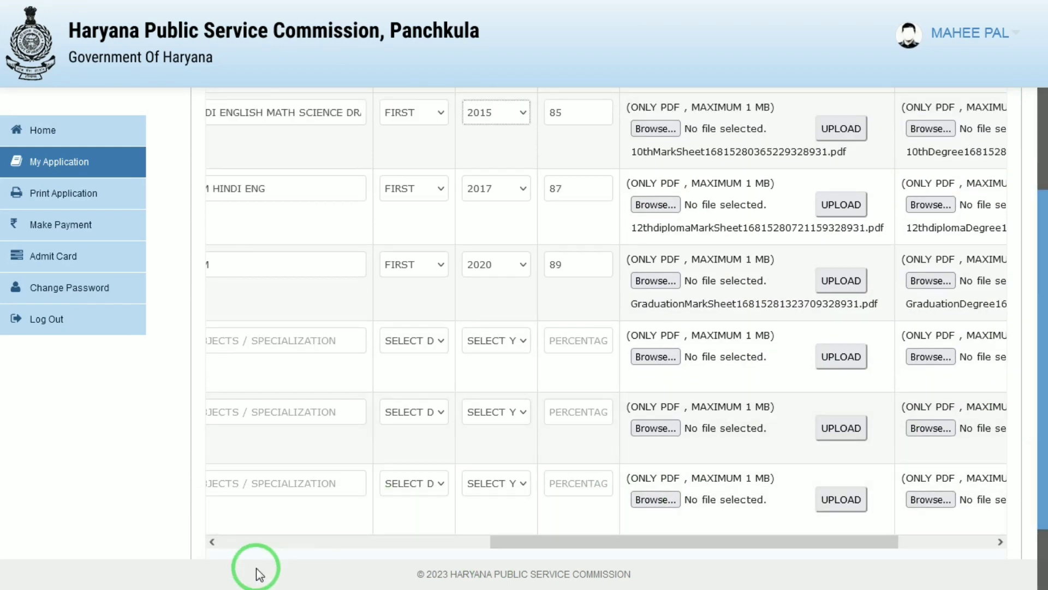
click(290, 543)
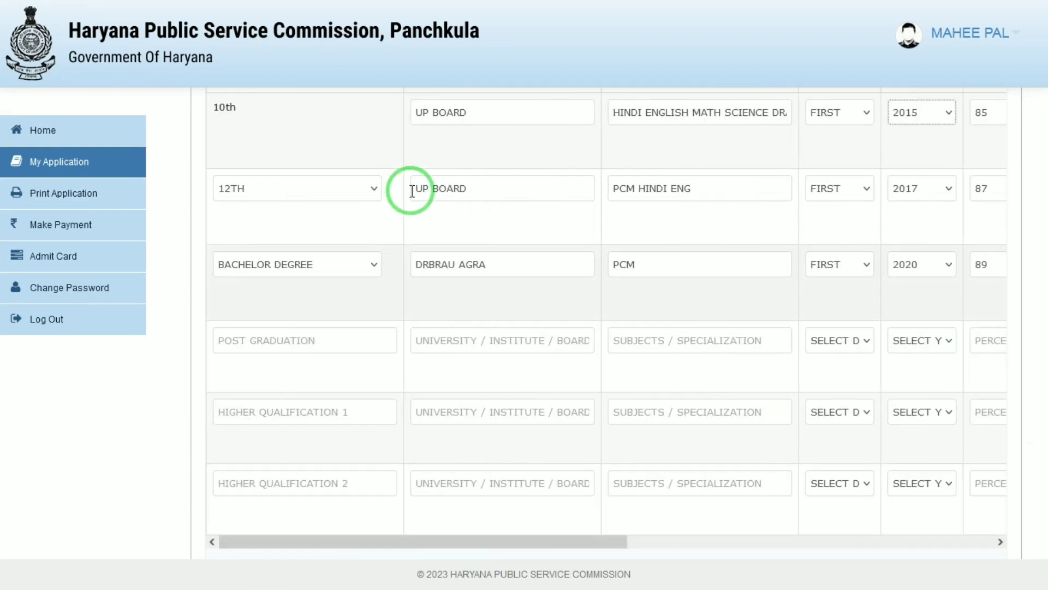
click(352, 191)
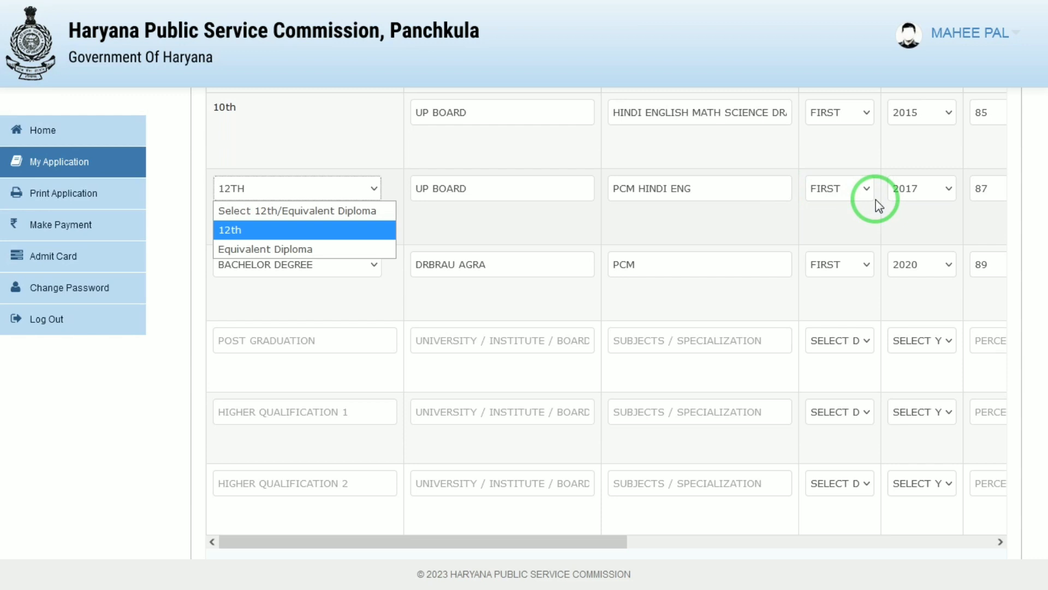
drag(443, 543, 802, 158)
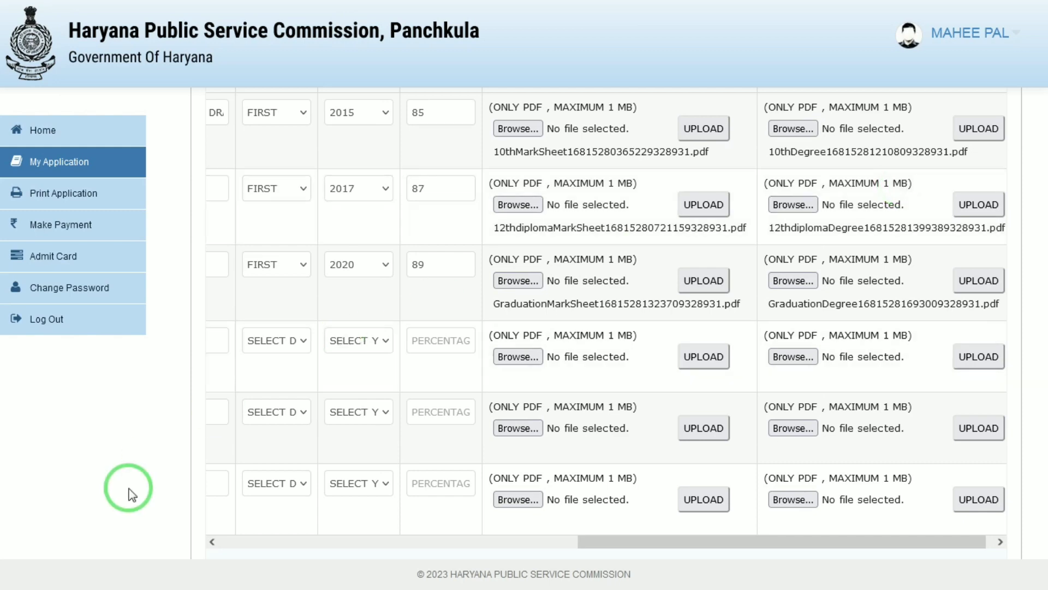
click(238, 541)
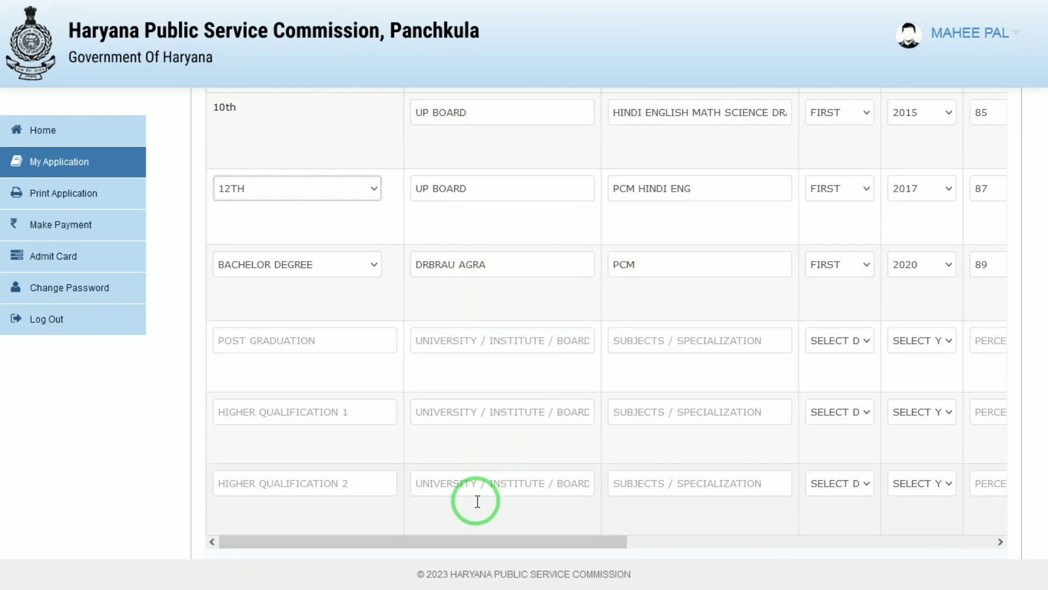
drag(419, 546, 578, 565)
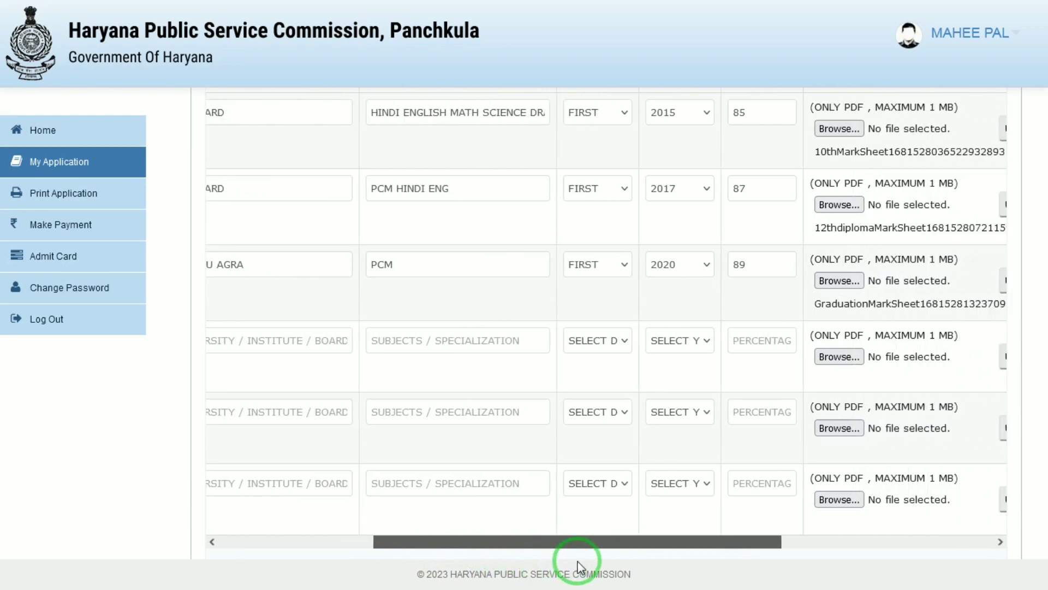
drag(503, 540, 608, 530)
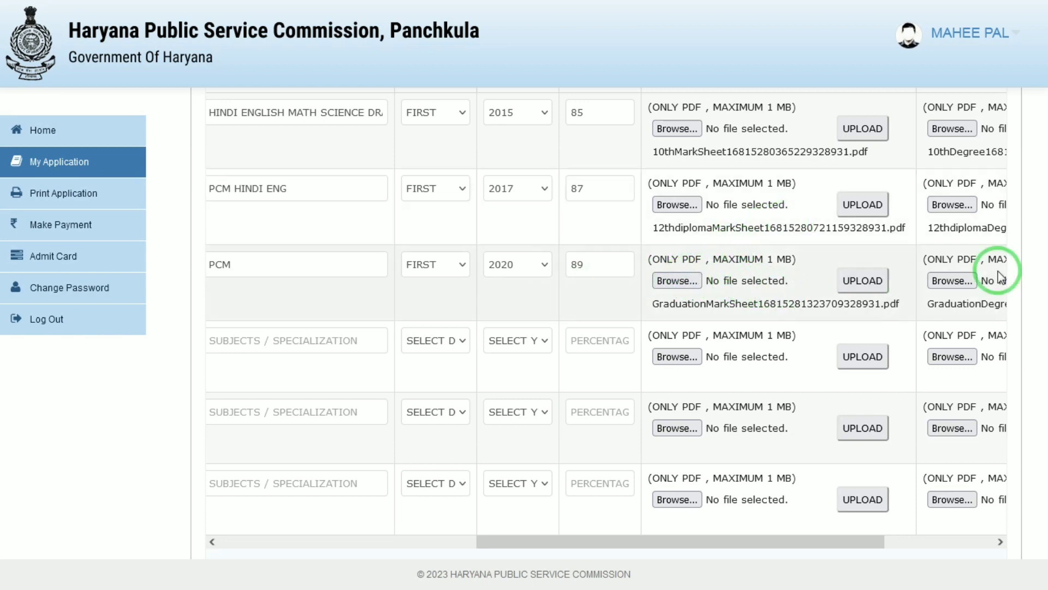
drag(681, 542, 858, 533)
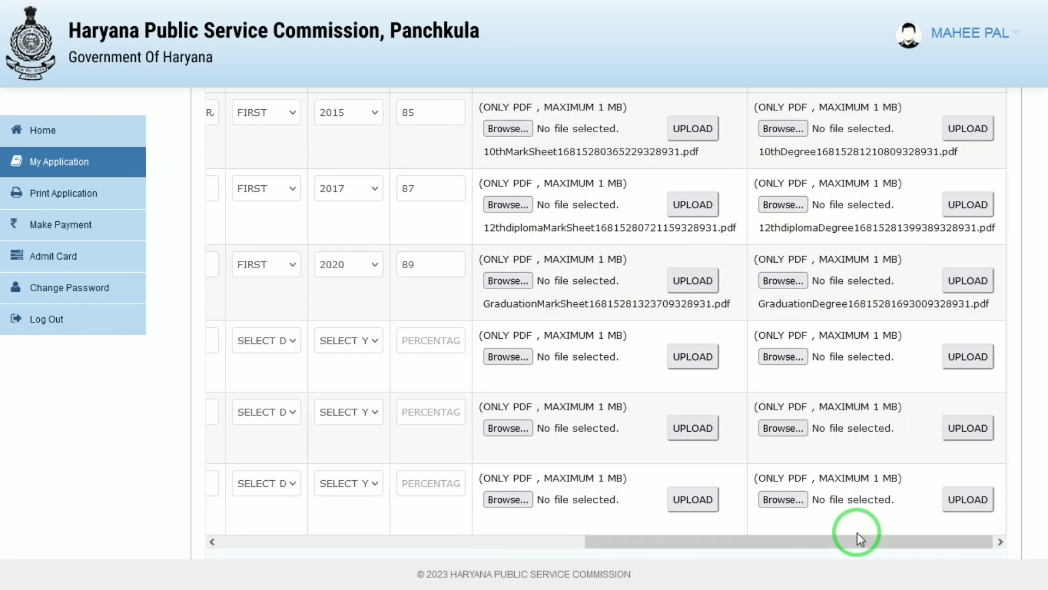
scroll(1046, 393, down, 2)
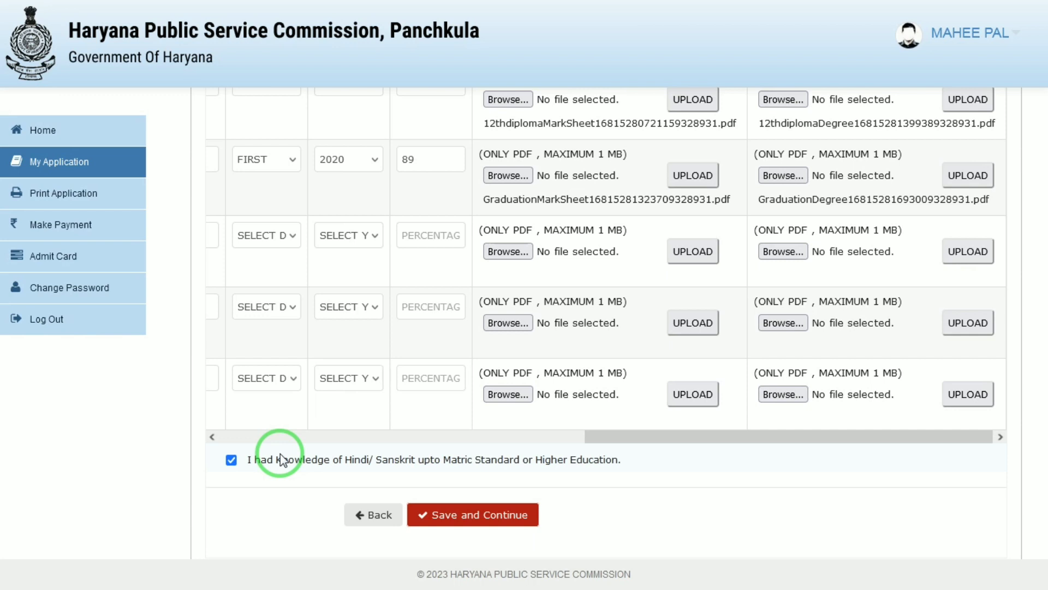
Save the educational qualifications and the blank work experience details.
click(468, 518)
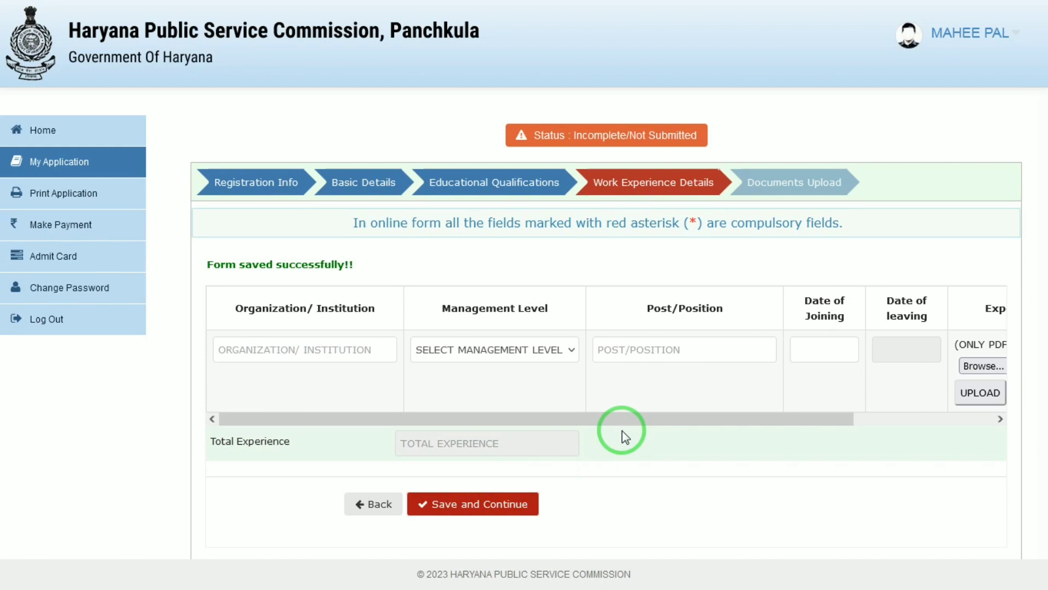
click(493, 513)
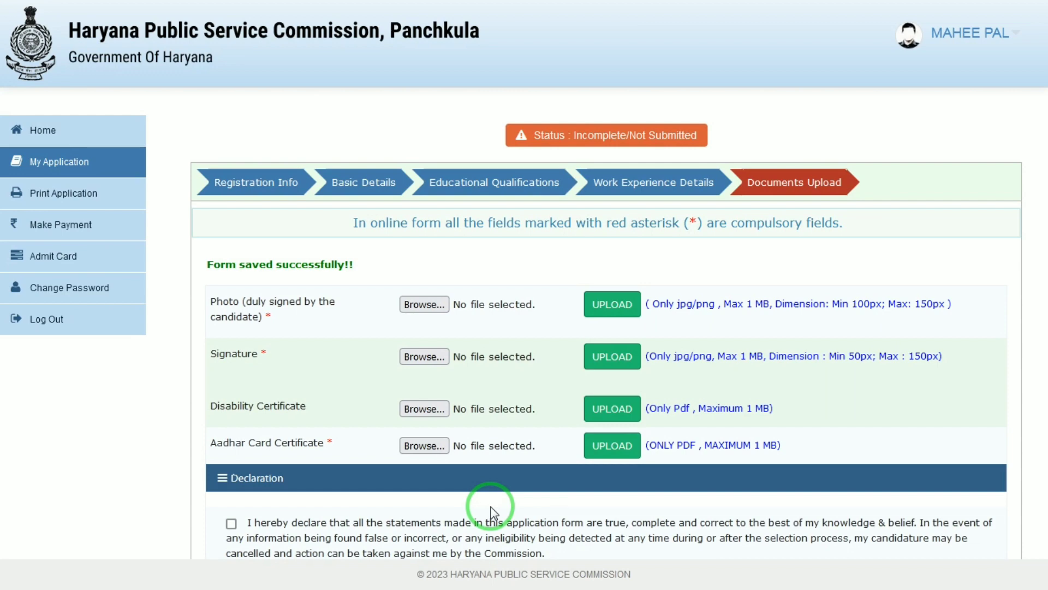
Try uploading Youtuber.png from drive D: as the photo, which fails the size check.
click(435, 313)
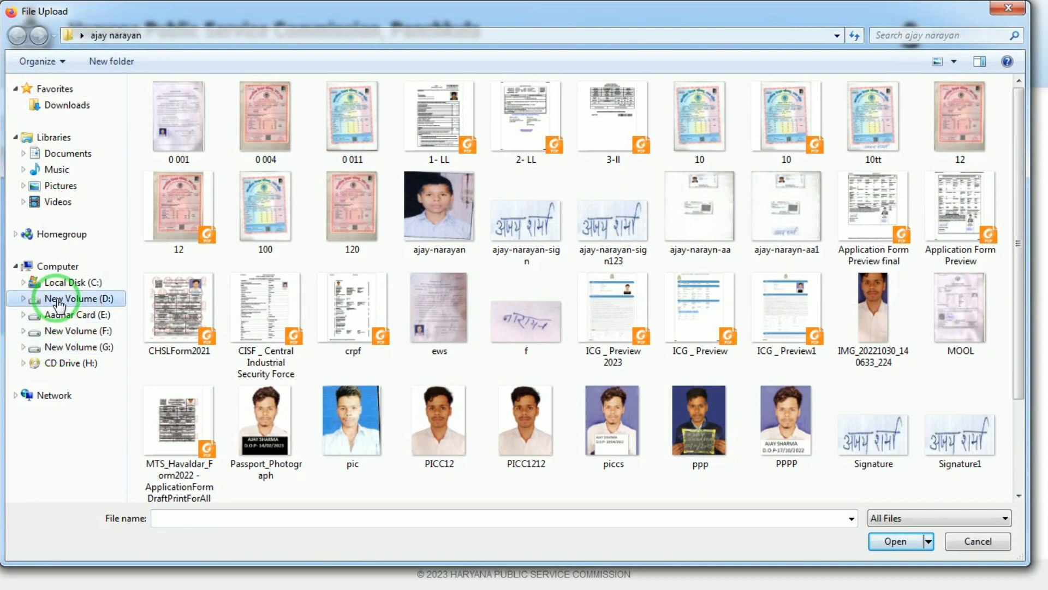
click(59, 299)
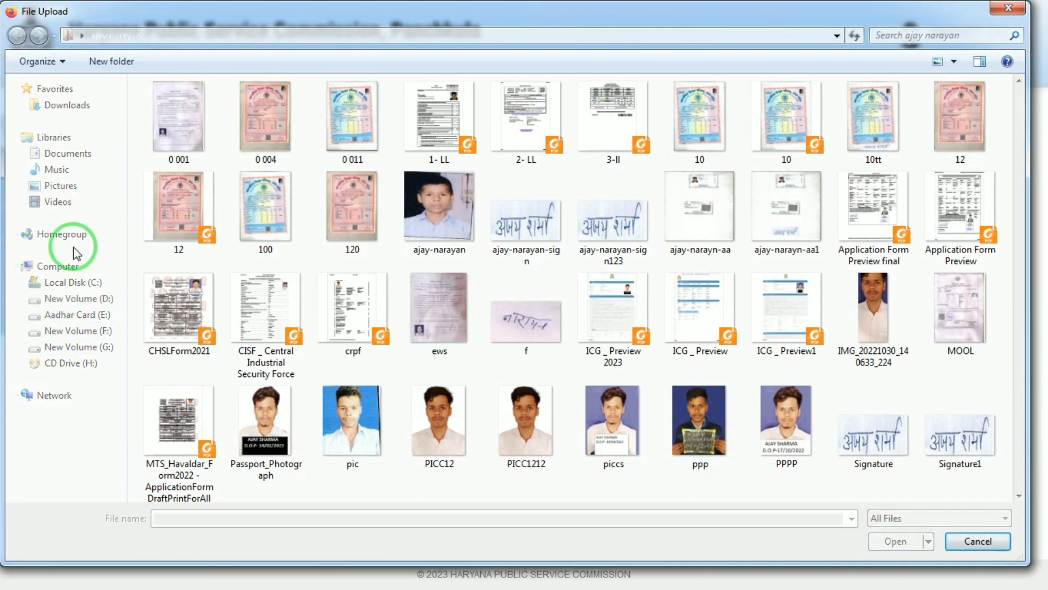
double_click(801, 319)
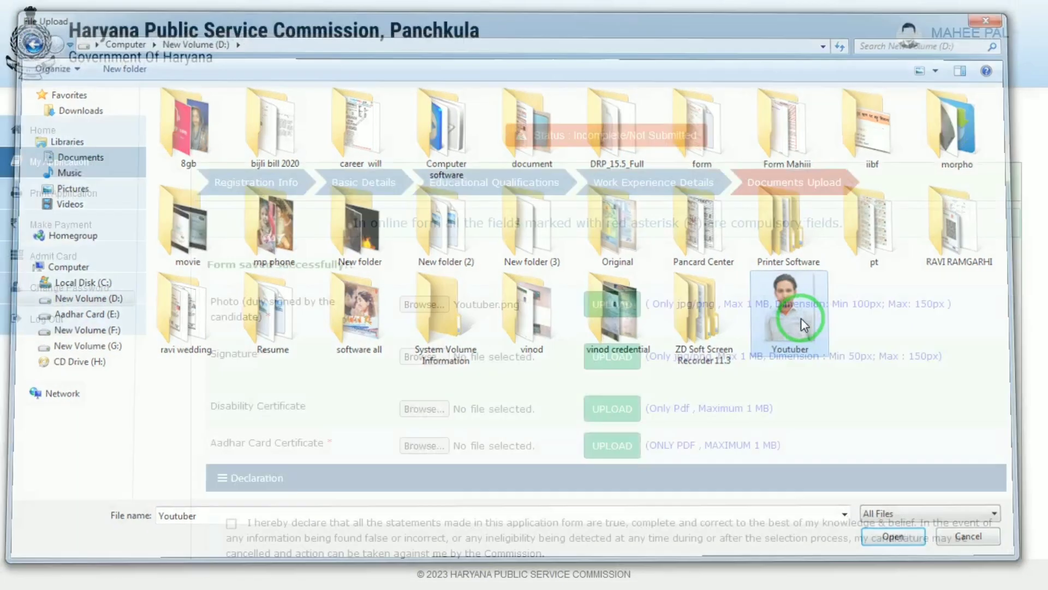
click(614, 306)
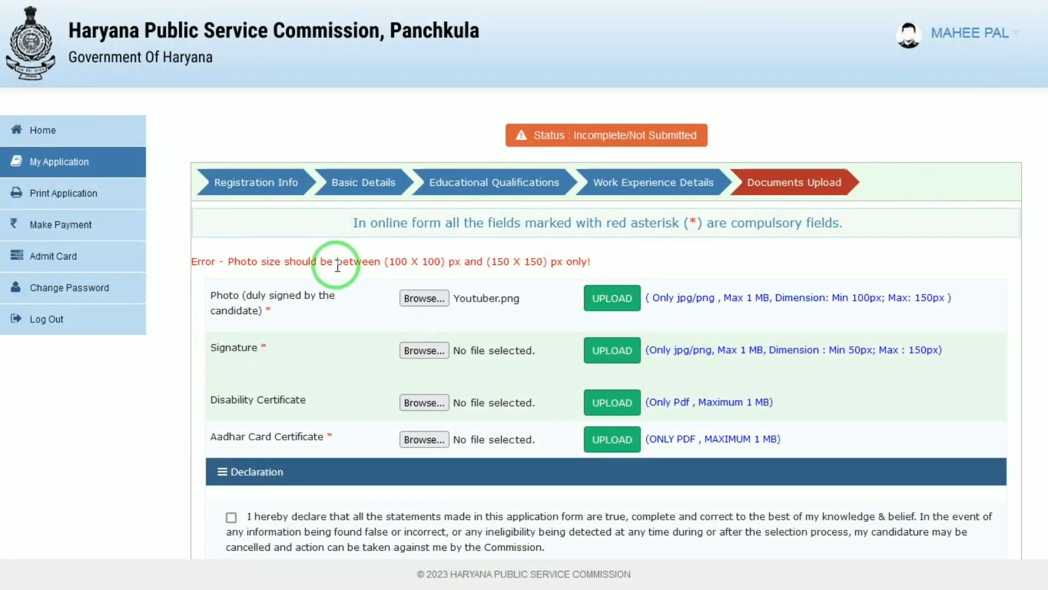
drag(337, 267, 444, 263)
click(520, 258)
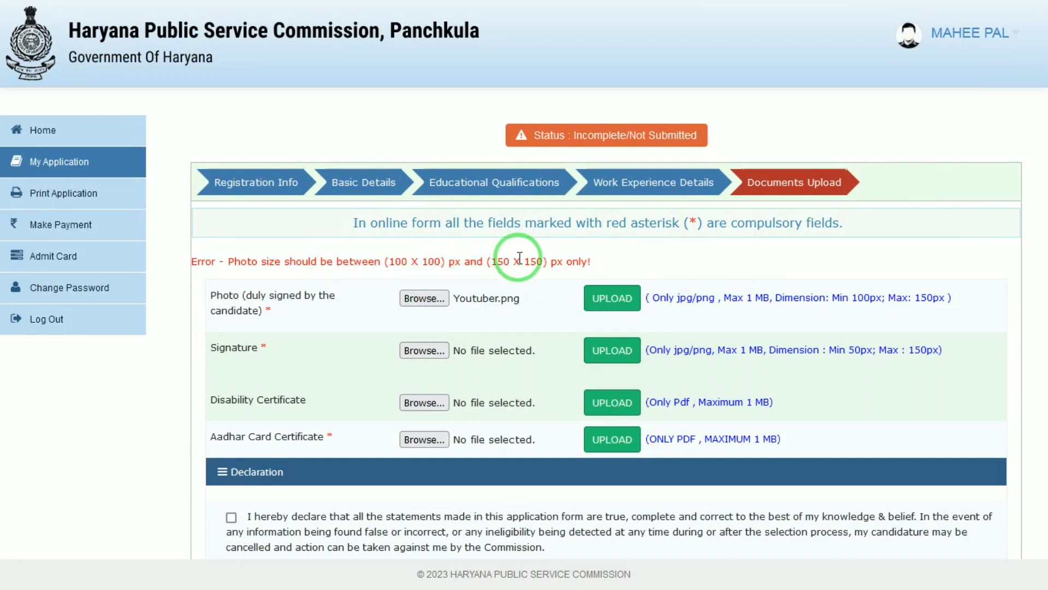
drag(519, 258, 599, 254)
click(536, 258)
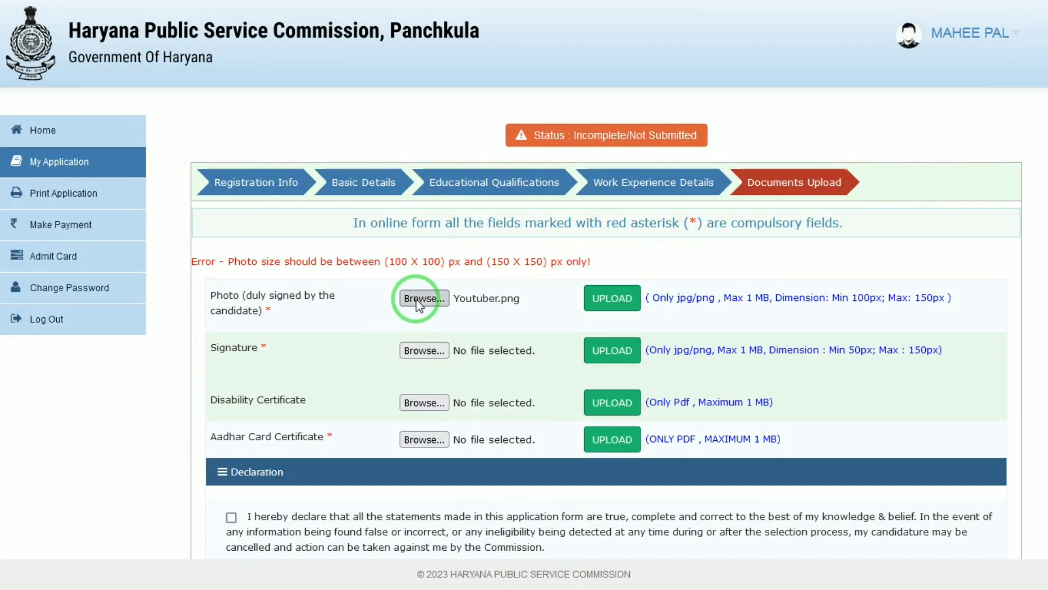
Upload 150.jpg from the D:\document subfolder as the candidate photo.
click(423, 298)
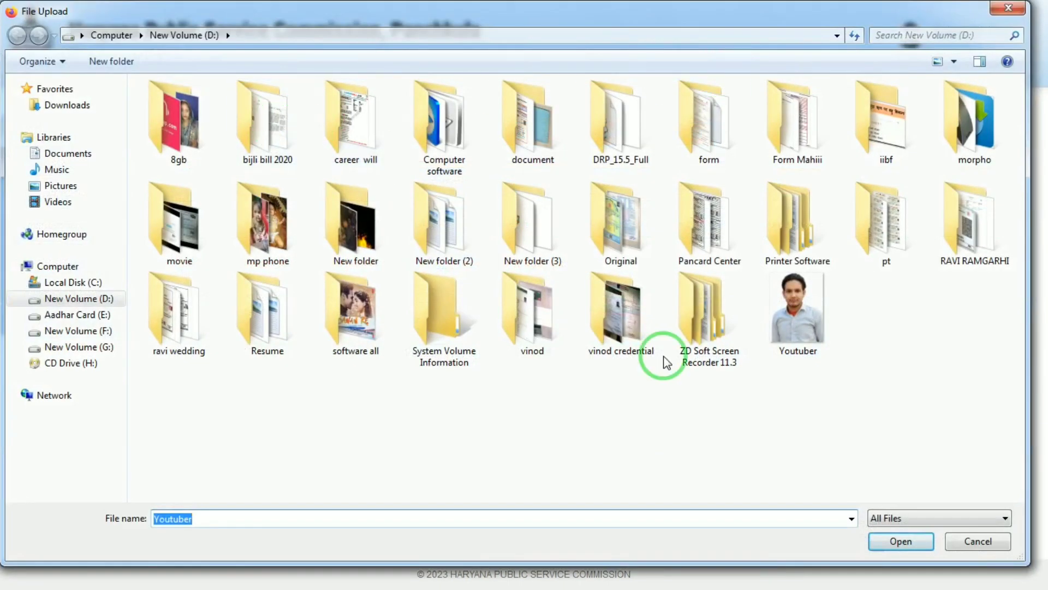
double_click(527, 117)
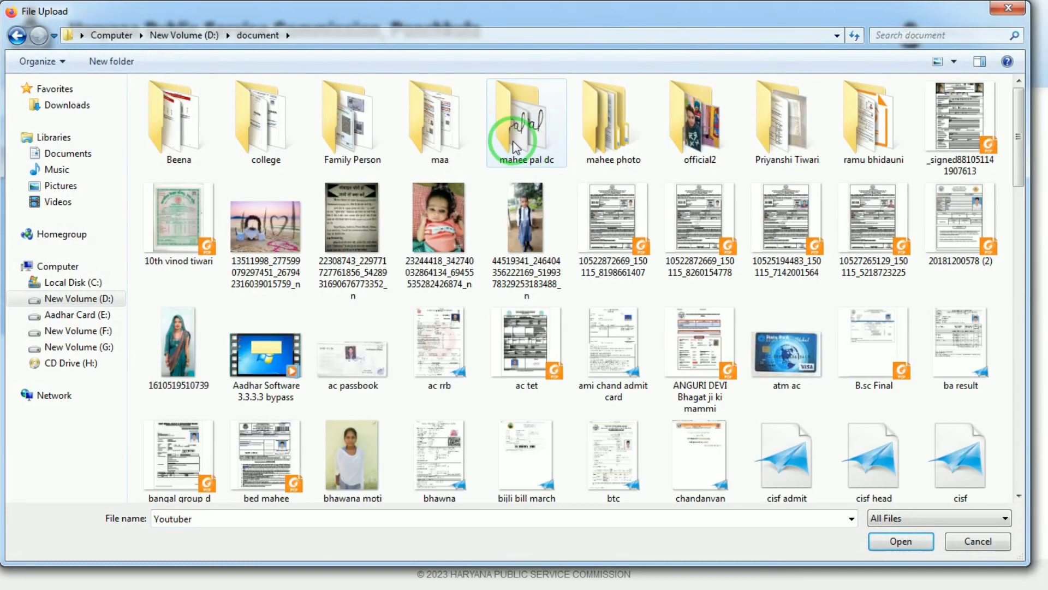
double_click(513, 146)
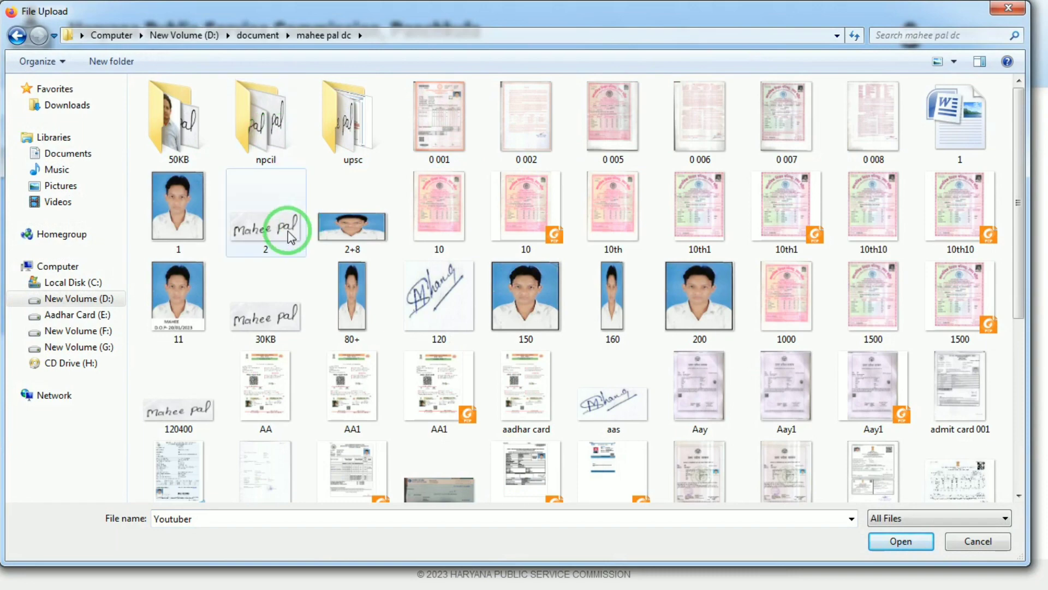
double_click(526, 314)
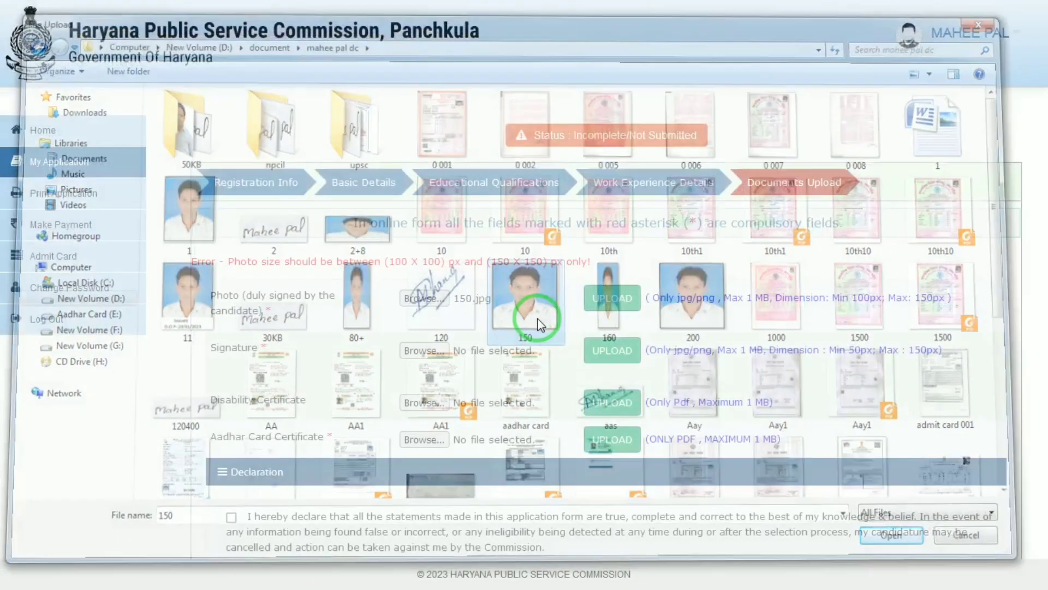
click(614, 298)
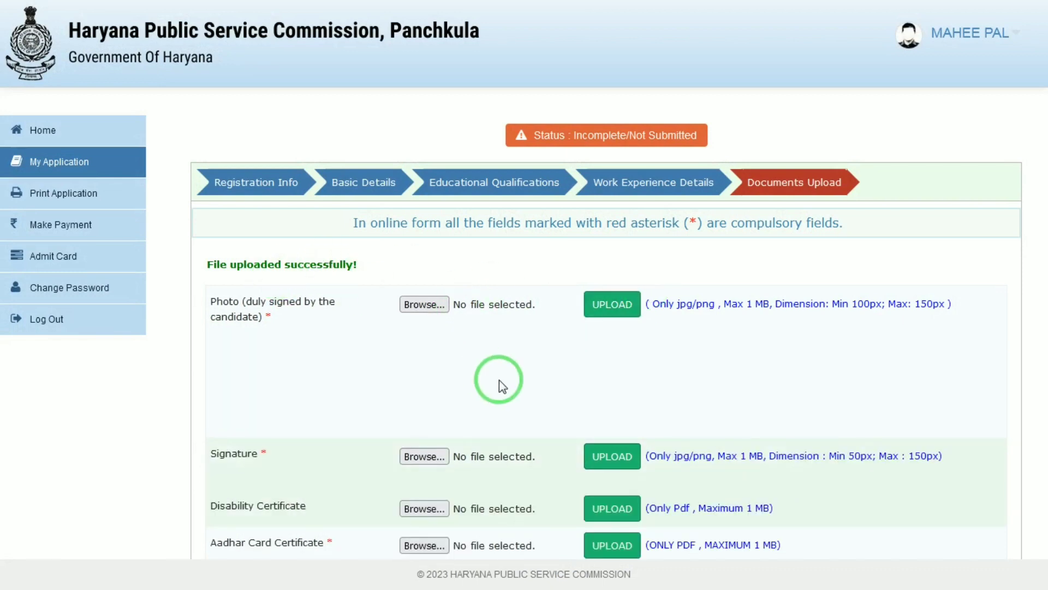
Upload 120.jpg as the signature image.
click(424, 455)
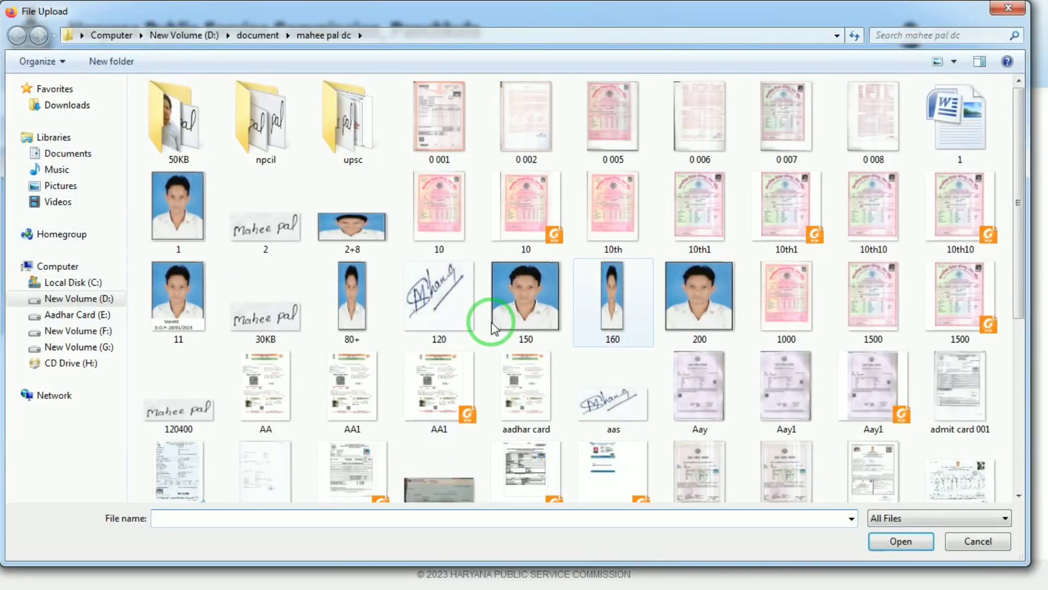
double_click(447, 310)
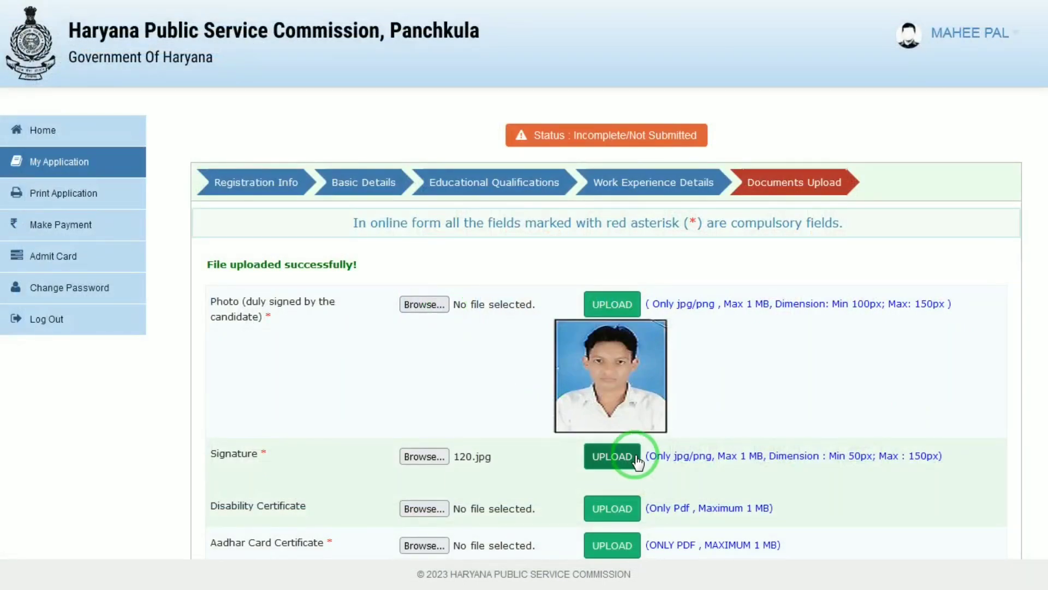
click(635, 458)
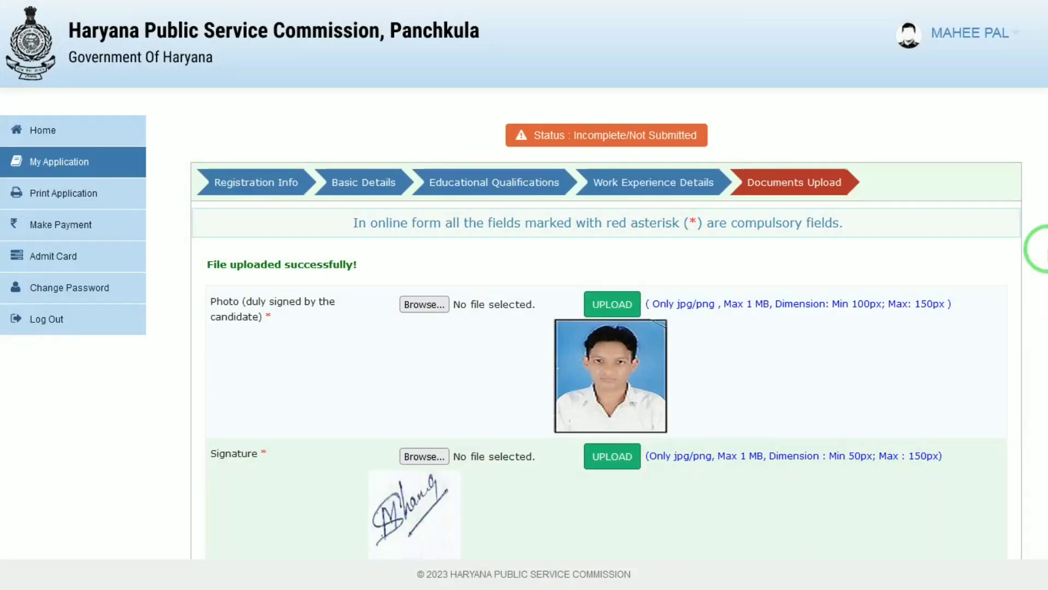
drag(1040, 229, 1040, 346)
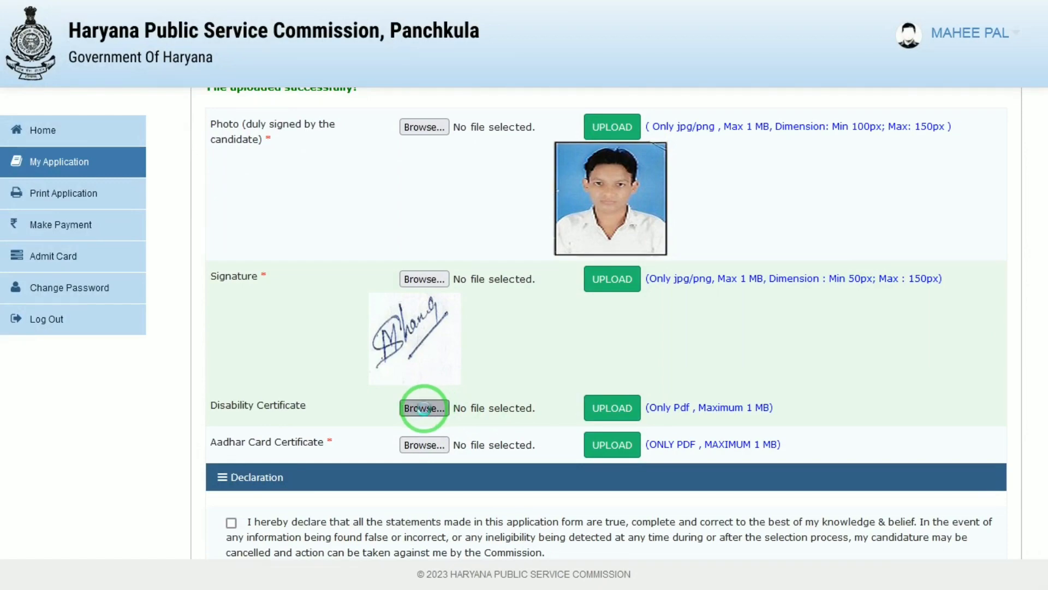
Upload 10.pdf as both the disability certificate and the Aadhar card certificate.
click(424, 407)
double_click(520, 188)
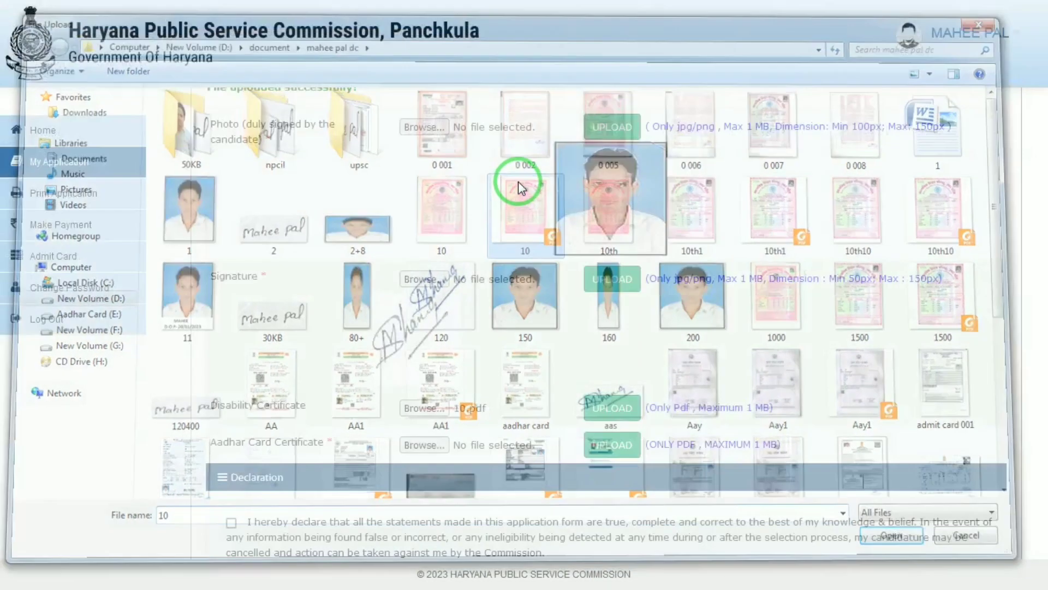
click(633, 409)
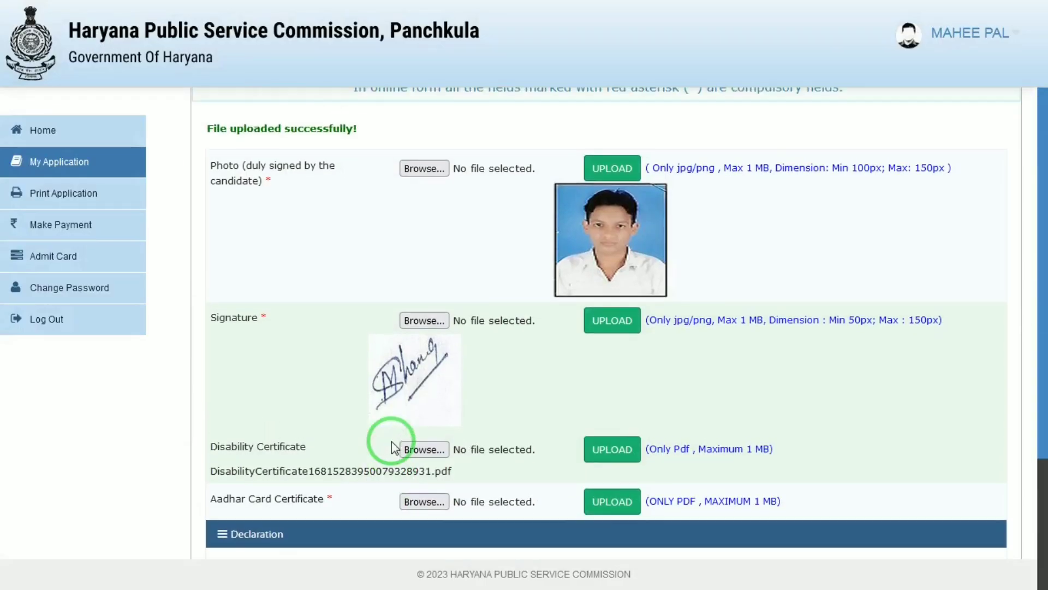
scroll(394, 448, up, 3)
scroll(1010, 545, down, 6)
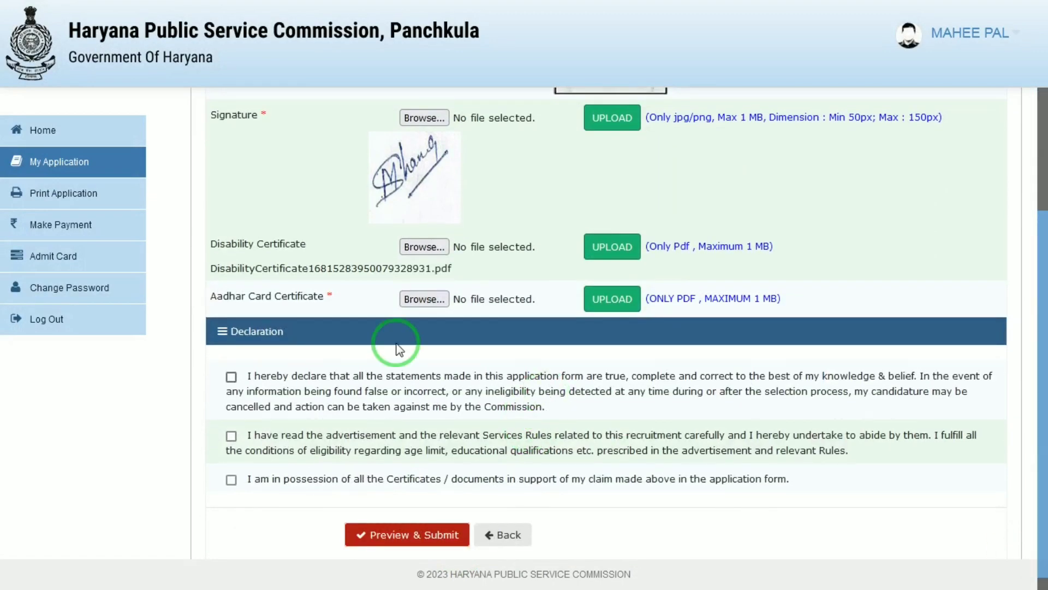
click(404, 299)
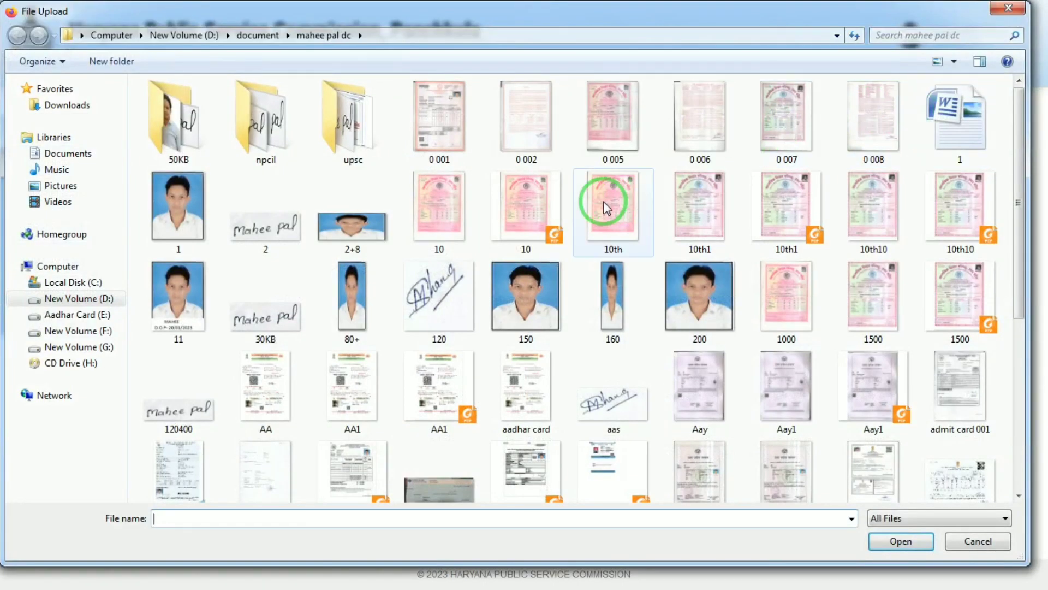
double_click(552, 218)
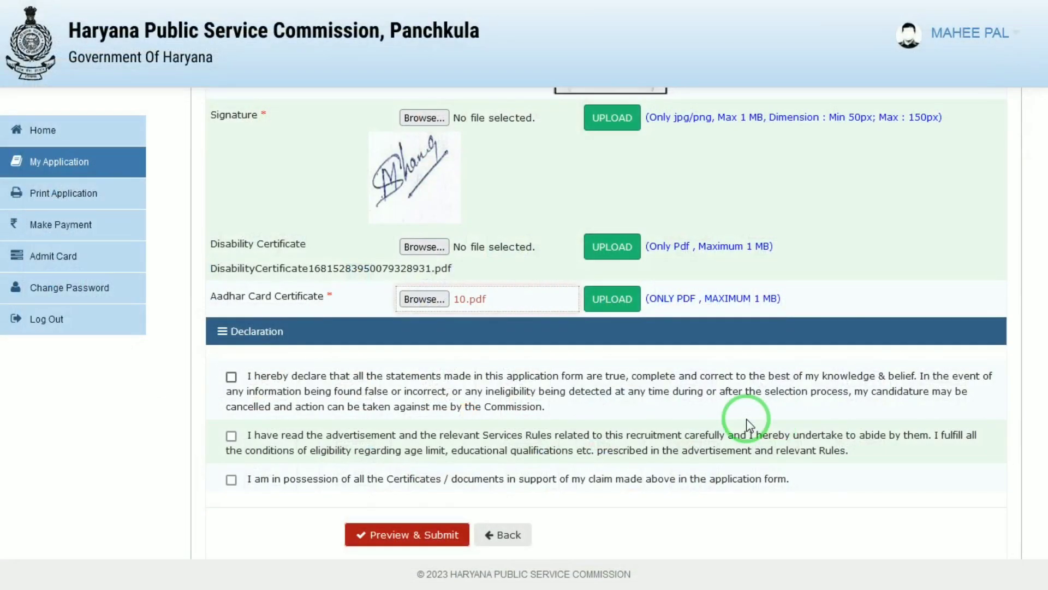
click(608, 301)
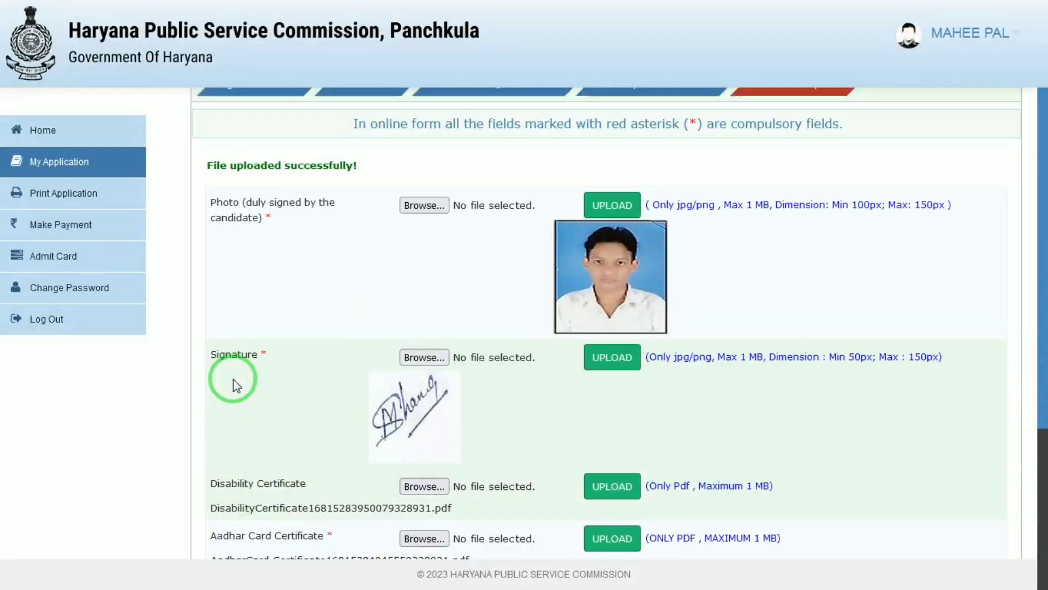
Tick the three declaration checkboxes and save the form to open its preview.
scroll(387, 406, down, 7)
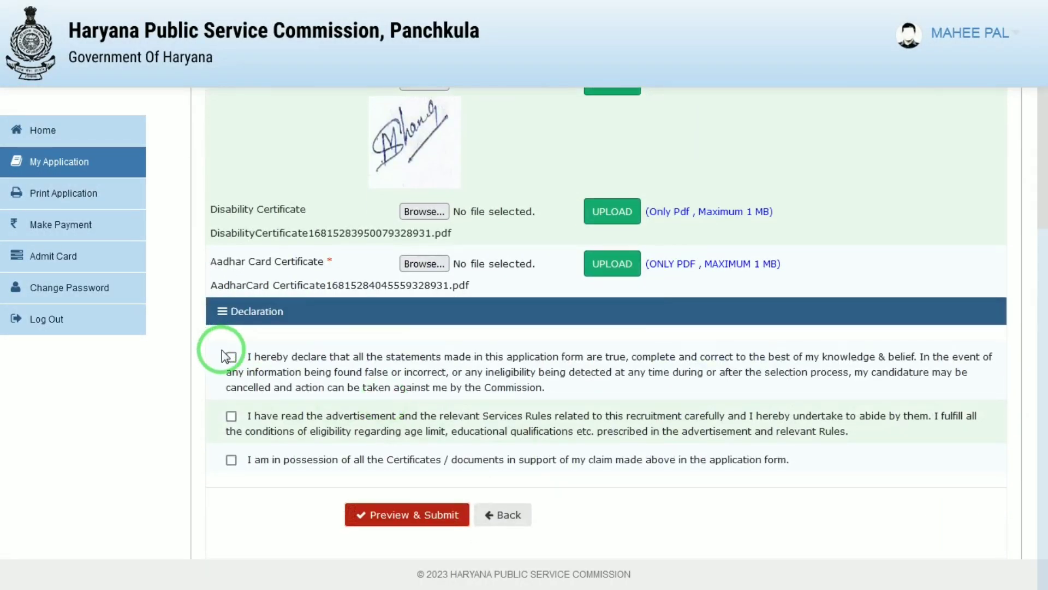
click(231, 357)
click(231, 416)
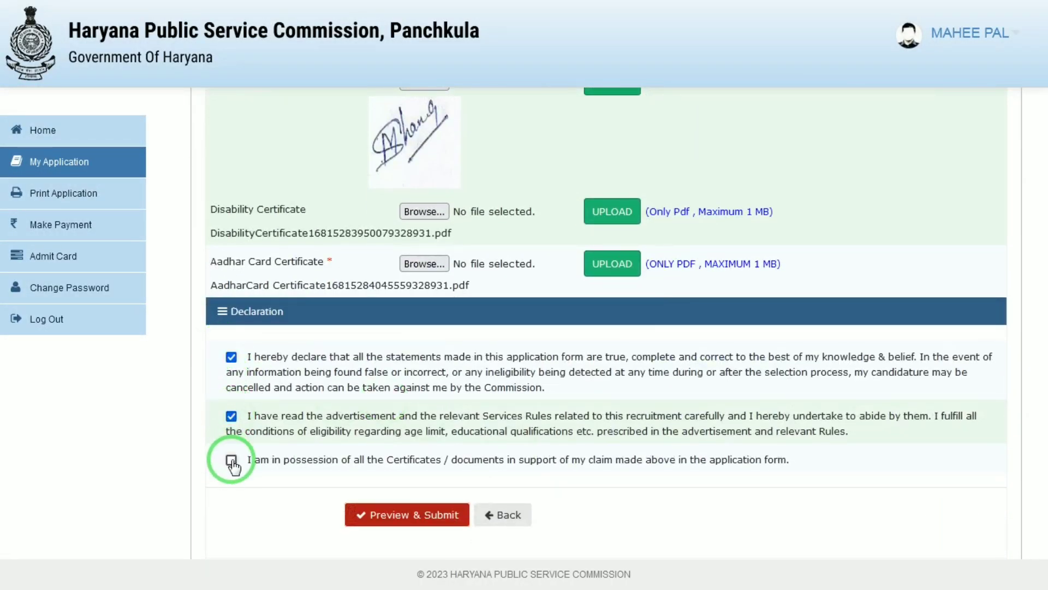
click(231, 459)
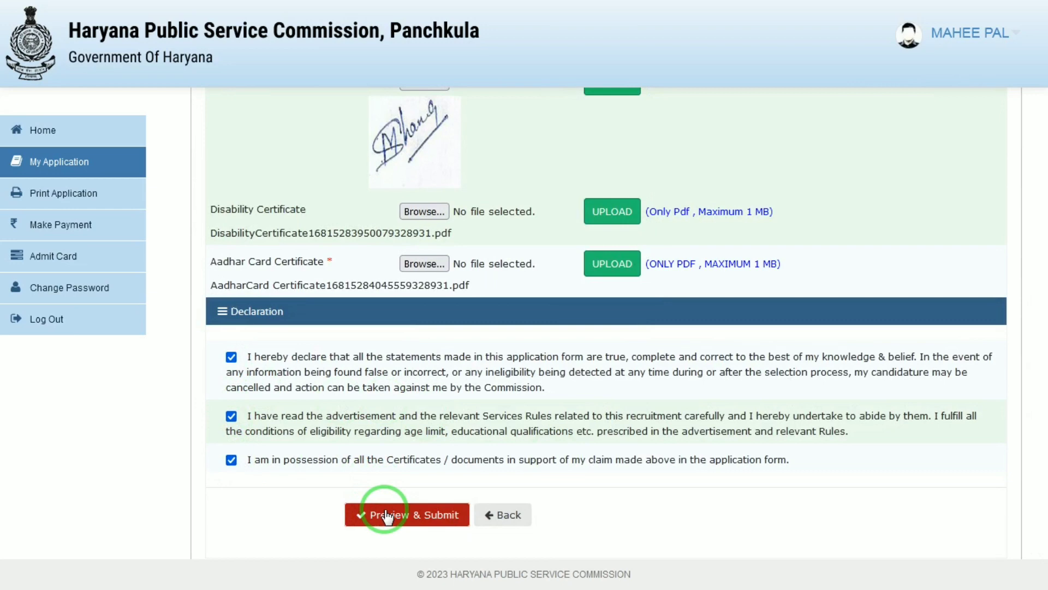
click(387, 515)
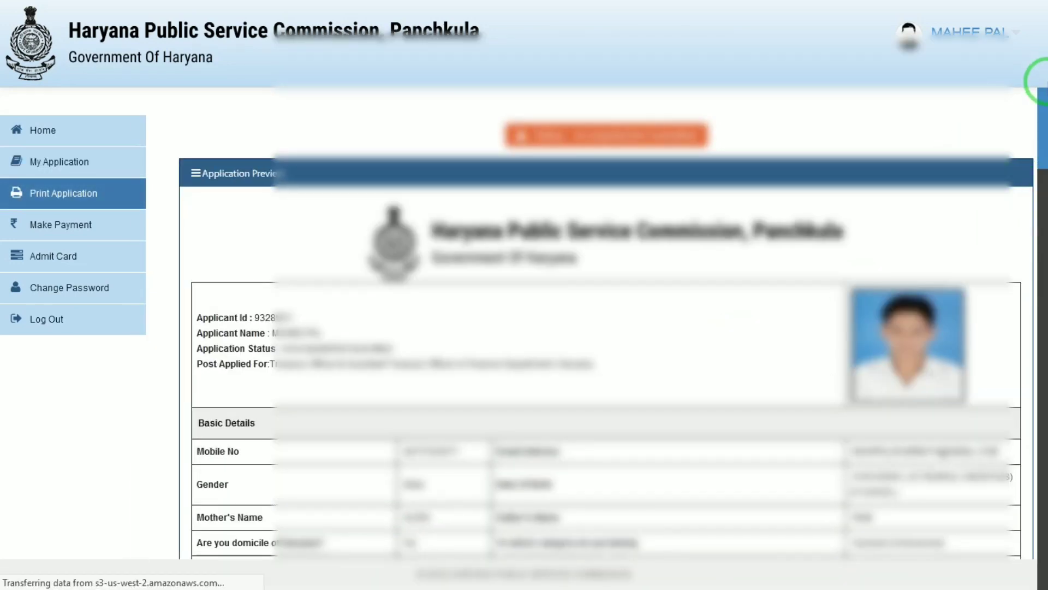
Proceed with final submission from the bottom of the preview and confirm it with OK.
drag(1043, 107, 1043, 551)
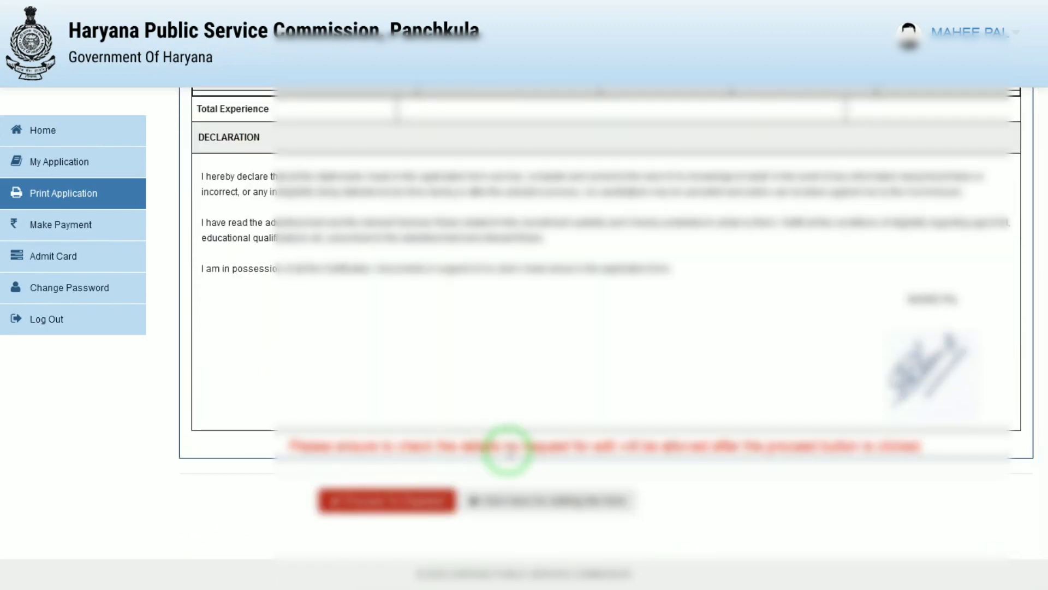
click(381, 501)
click(593, 328)
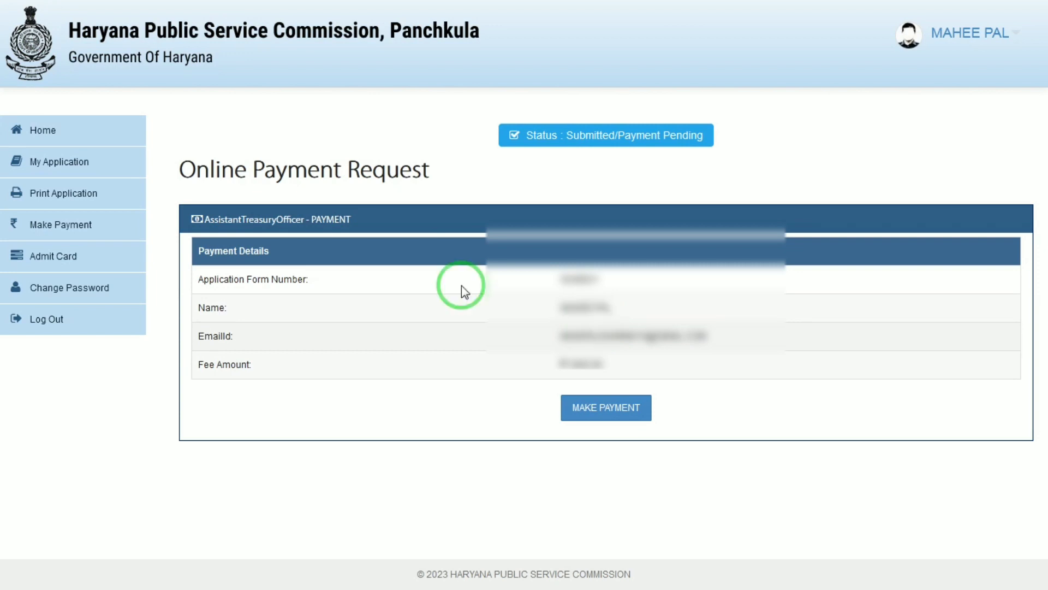
Open Print Application from the sidebar and review the application status line.
click(42, 198)
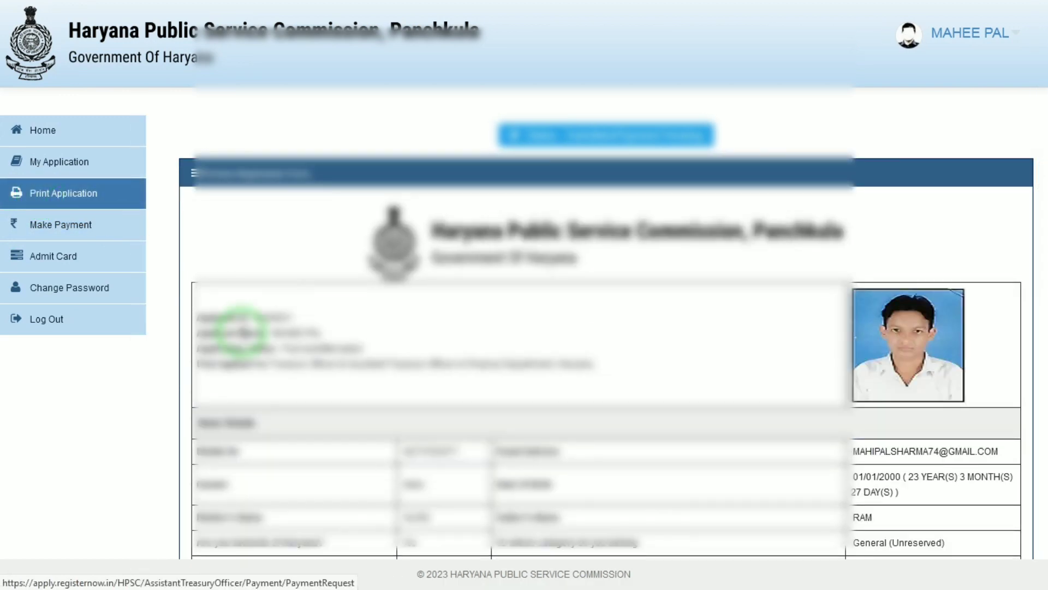
drag(285, 347, 363, 347)
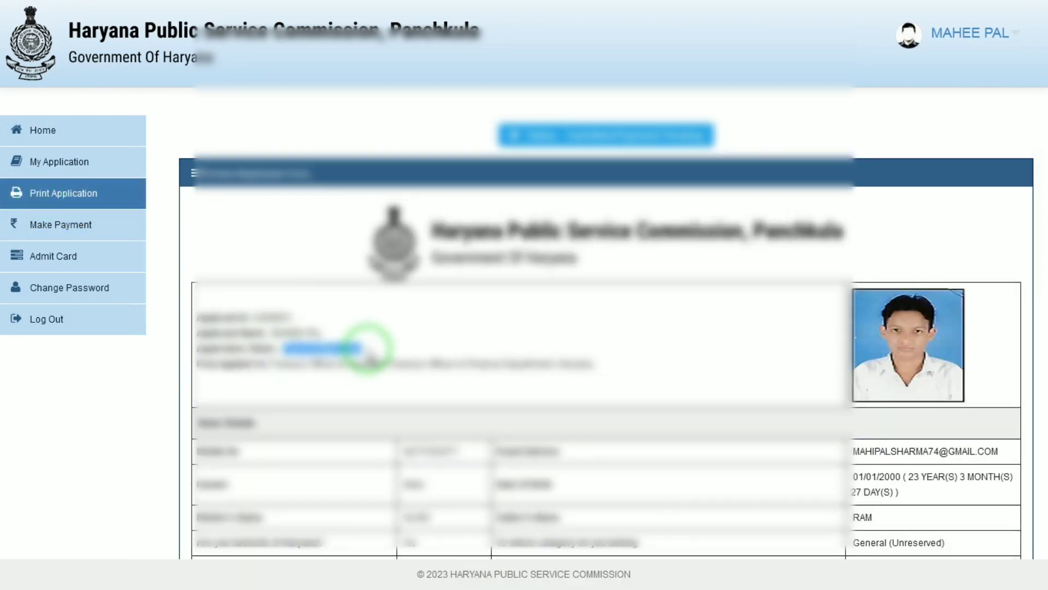
click(367, 350)
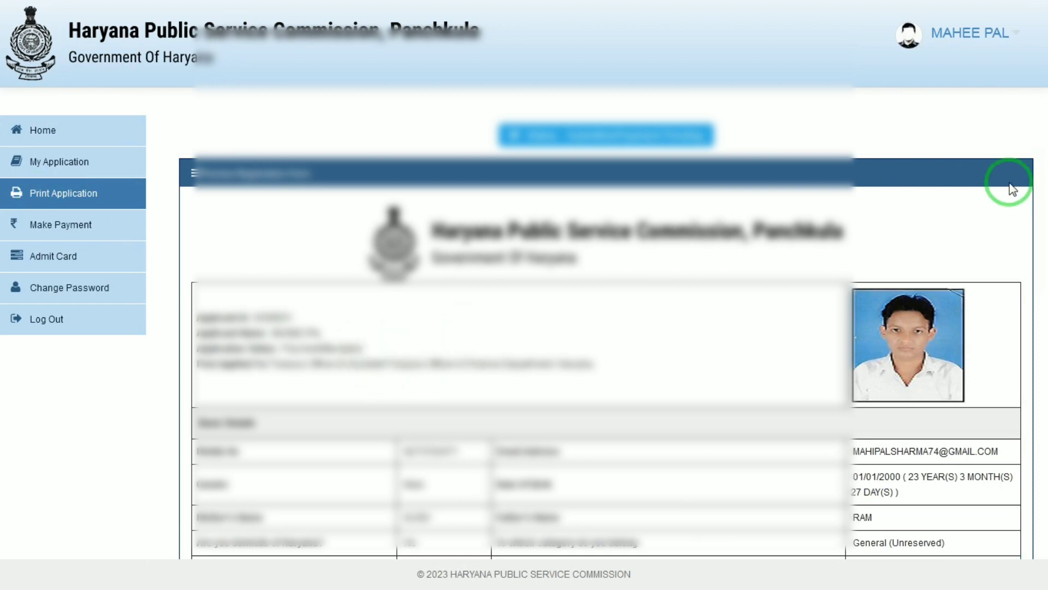
mouse_move(1036, 125)
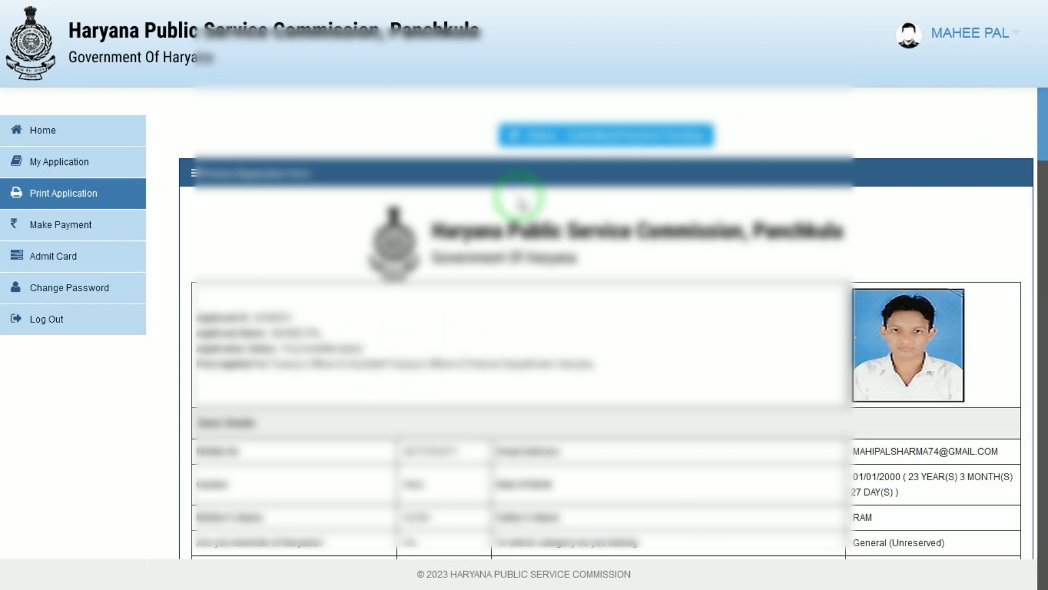